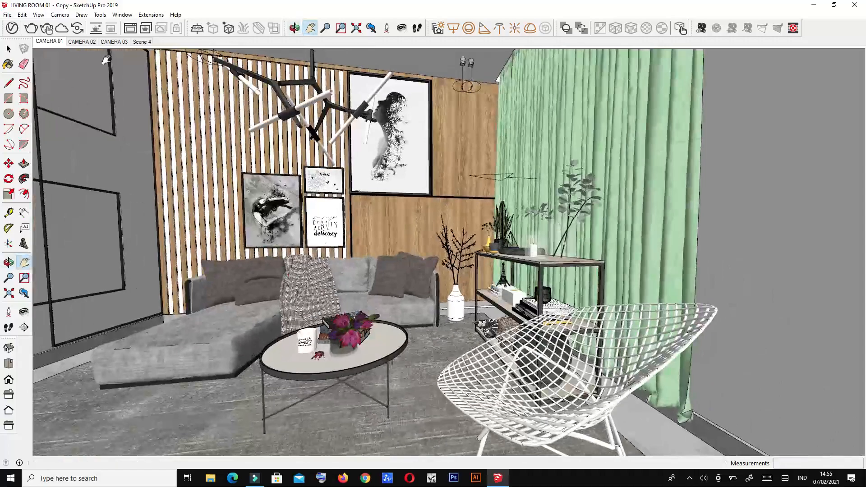
# Look through the saved camera scenes and return to the CAMERA 02 view.
pyautogui.click(80, 41)
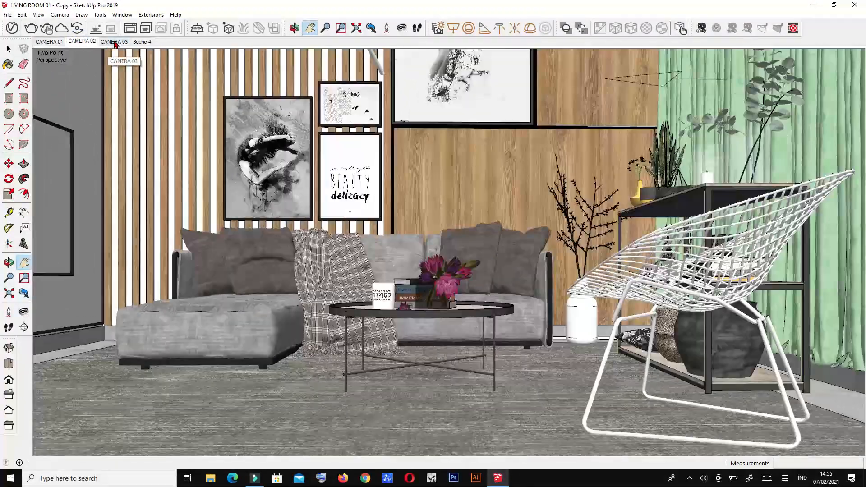
pyautogui.click(114, 41)
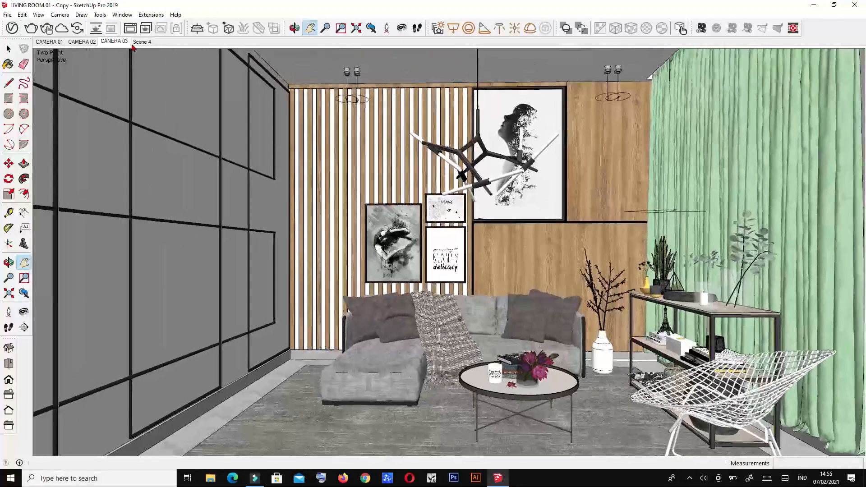
pyautogui.click(142, 42)
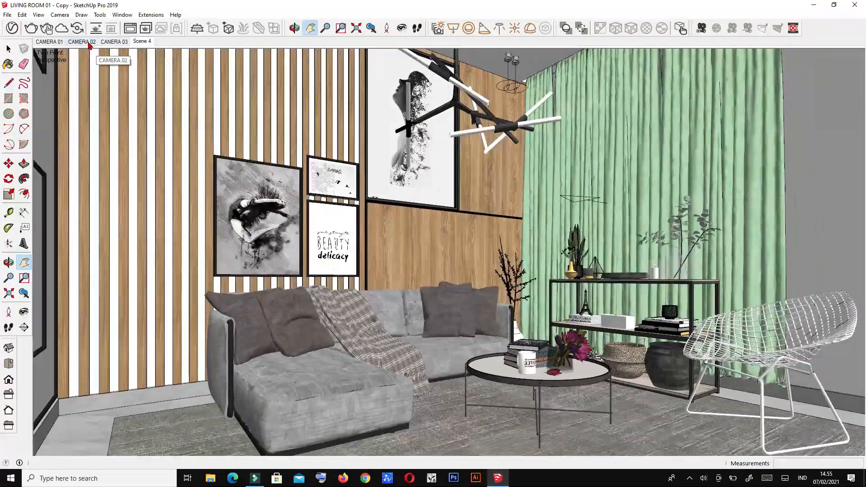
pyautogui.click(88, 42)
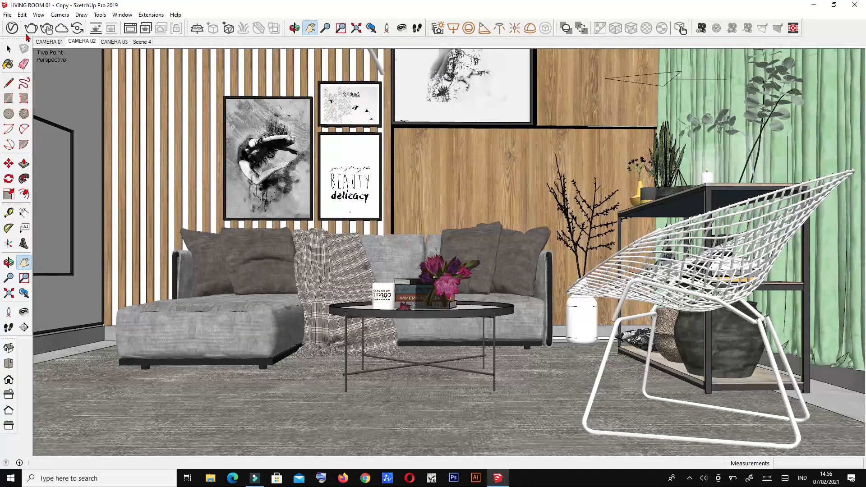
# Open the V-Ray render settings and lower the render quality preset to Low+.
pyautogui.click(11, 29)
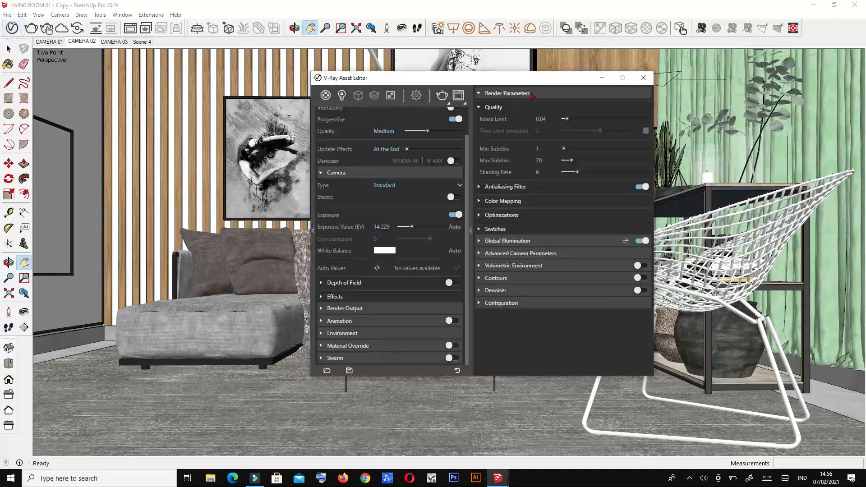
pyautogui.moveTo(534, 82); pyautogui.dragTo(426, 83)
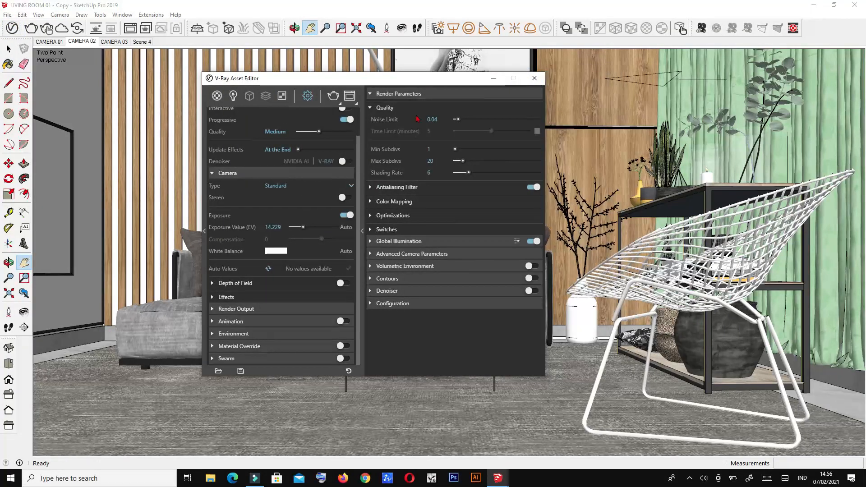
pyautogui.scroll(2, 308, 175)
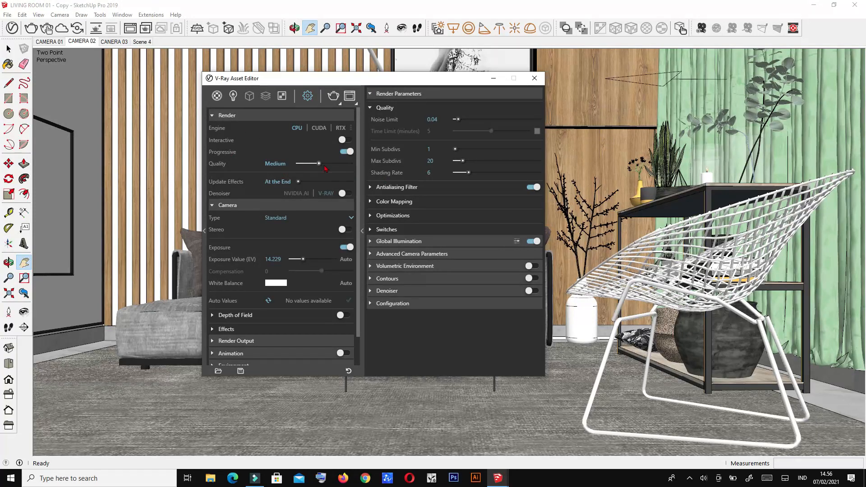
pyautogui.moveTo(320, 165)
pyautogui.mouseDown()
pyautogui.moveTo(310, 166)
pyautogui.moveTo(354, 168)
pyautogui.moveTo(313, 167)
pyautogui.mouseUp()
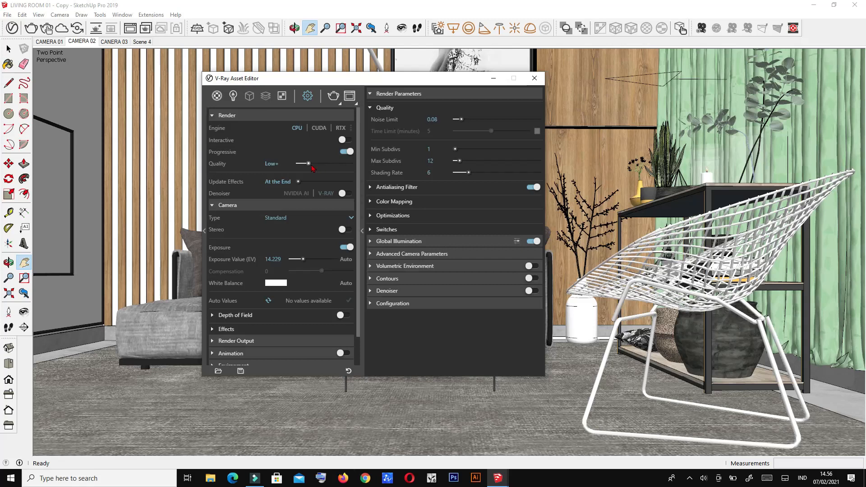
# Set the camera's exposure value (EV) to 11.644 in the V-Ray settings.
pyautogui.click(289, 204)
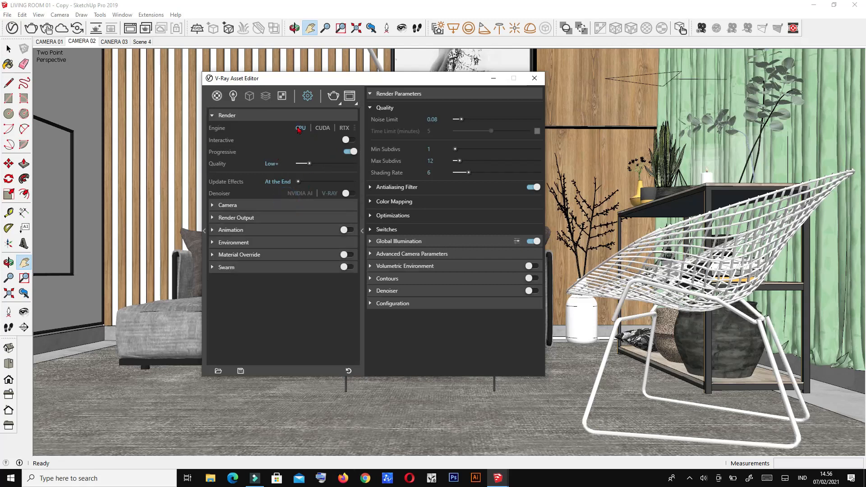
pyautogui.click(257, 206)
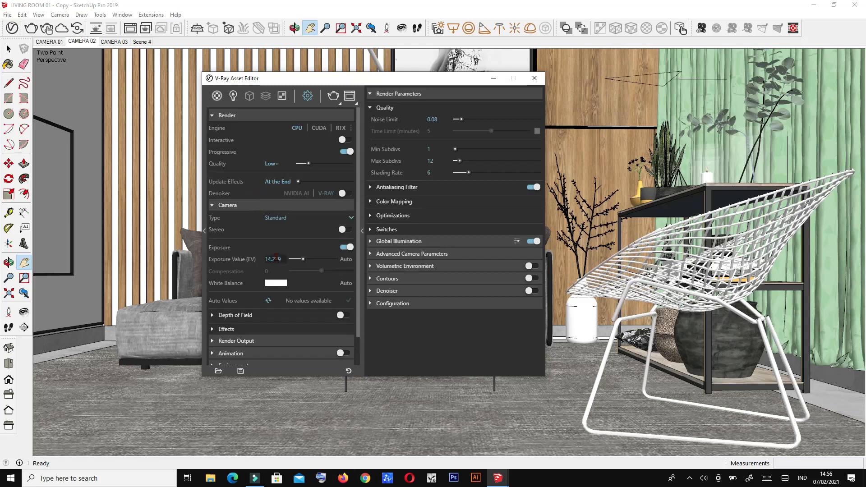
pyautogui.moveTo(285, 259); pyautogui.dragTo(254, 260)
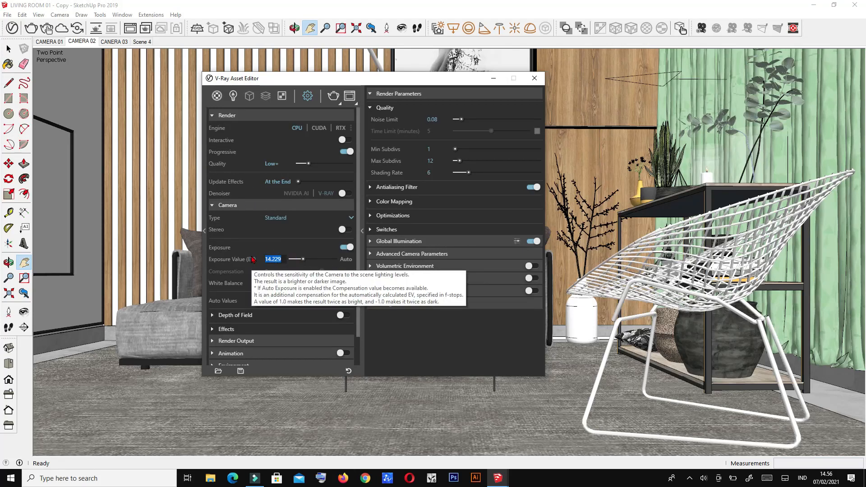
pyautogui.write('11')
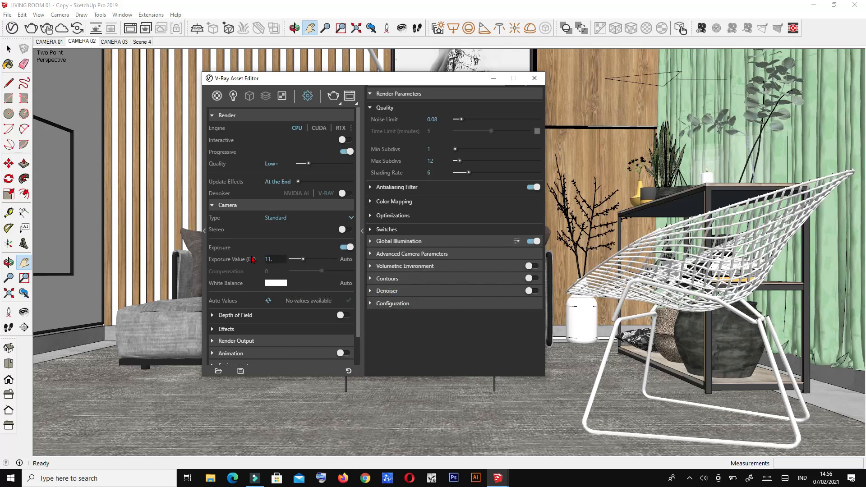
pyautogui.write('.644')
pyautogui.press('Return')
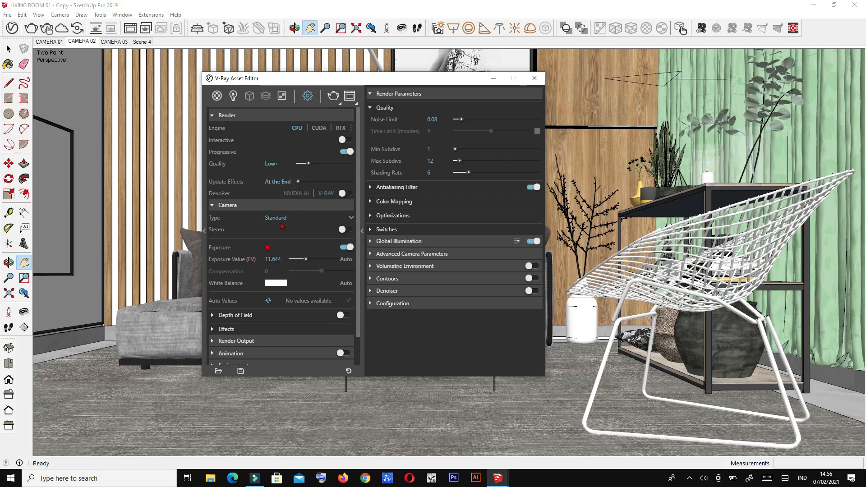
pyautogui.click(279, 208)
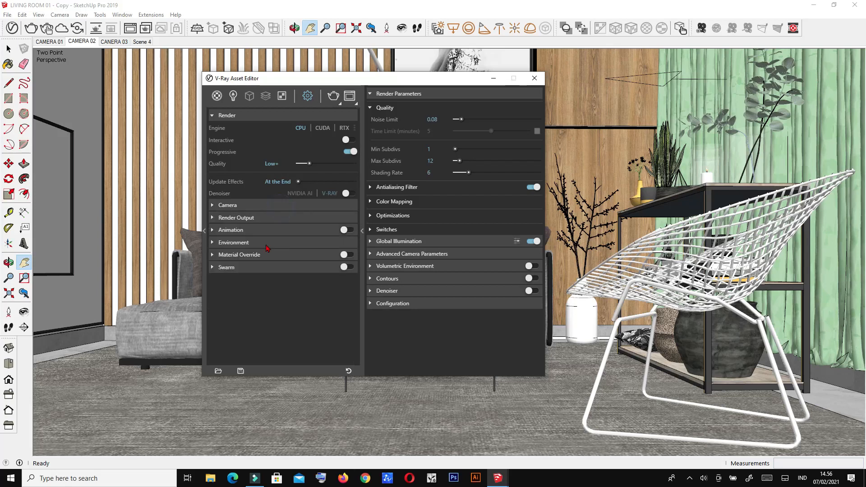
# Set the render output image width to 1920.
pyautogui.click(245, 219)
pyautogui.doubleClick(270, 242)
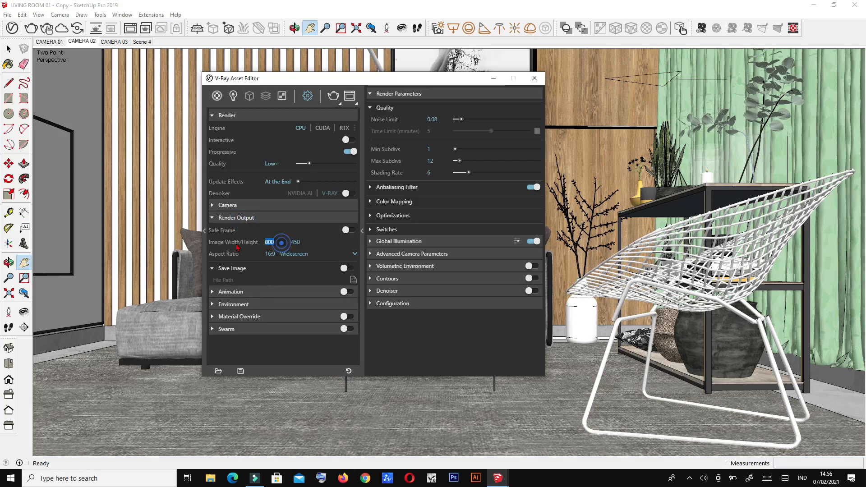
pyautogui.write('900')
pyautogui.moveTo(278, 242); pyautogui.dragTo(236, 246)
pyautogui.write('1920')
pyautogui.press('Return')
pyautogui.click(270, 219)
# Change the environment background color from black to a warm tone with a color temperature of 4500 K.
pyautogui.click(263, 230)
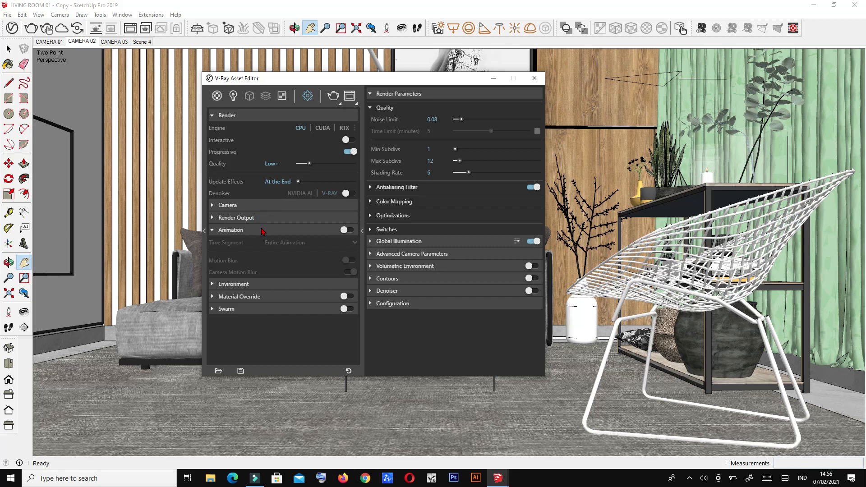
pyautogui.click(262, 231)
pyautogui.click(260, 244)
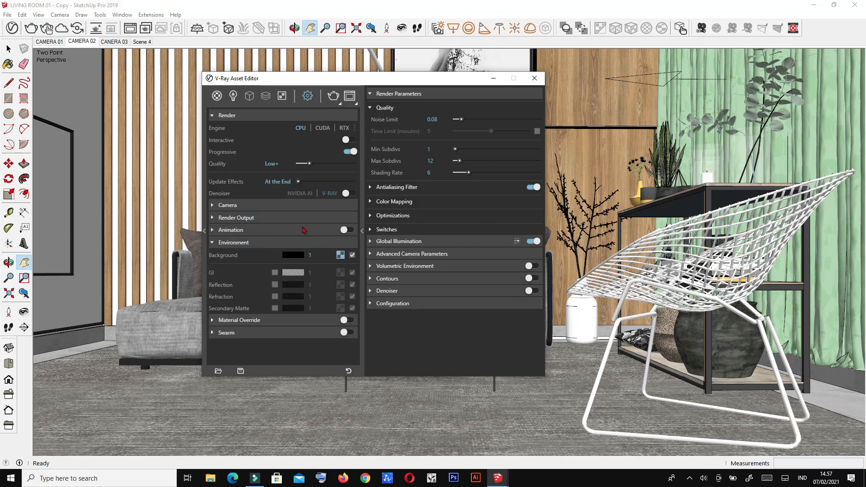
pyautogui.click(291, 255)
pyautogui.moveTo(379, 195); pyautogui.dragTo(290, 171)
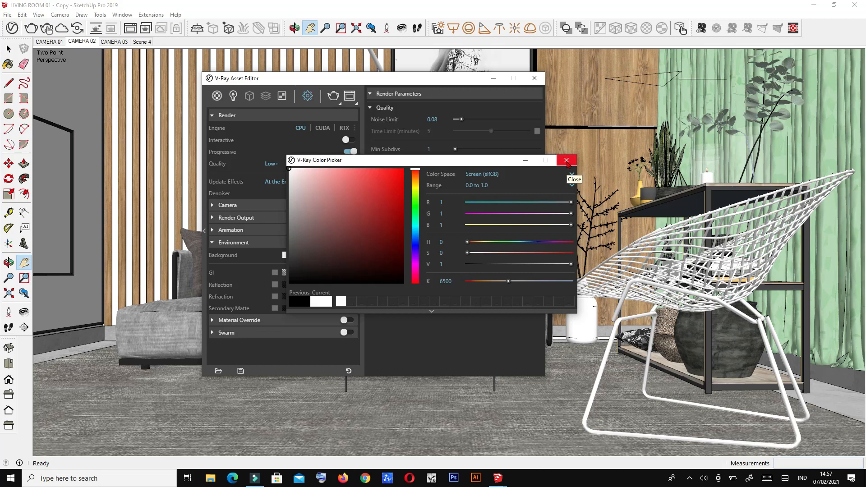
pyautogui.click(455, 280)
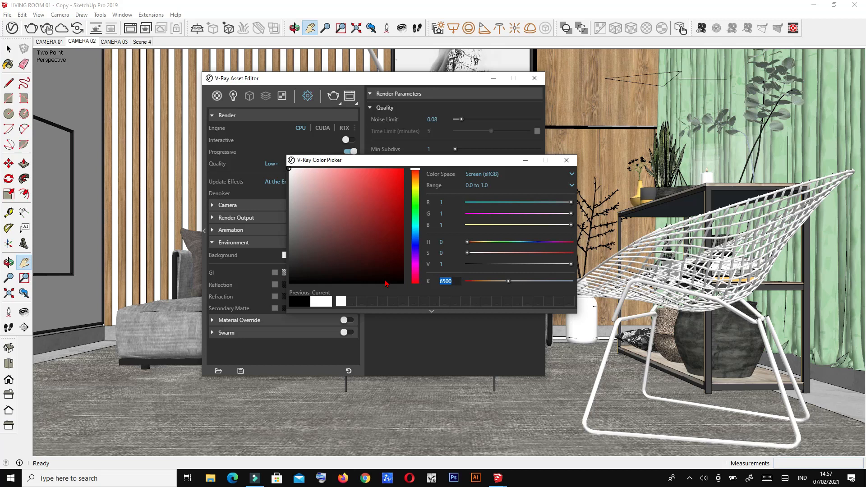
pyautogui.write('4500')
pyautogui.press('Return')
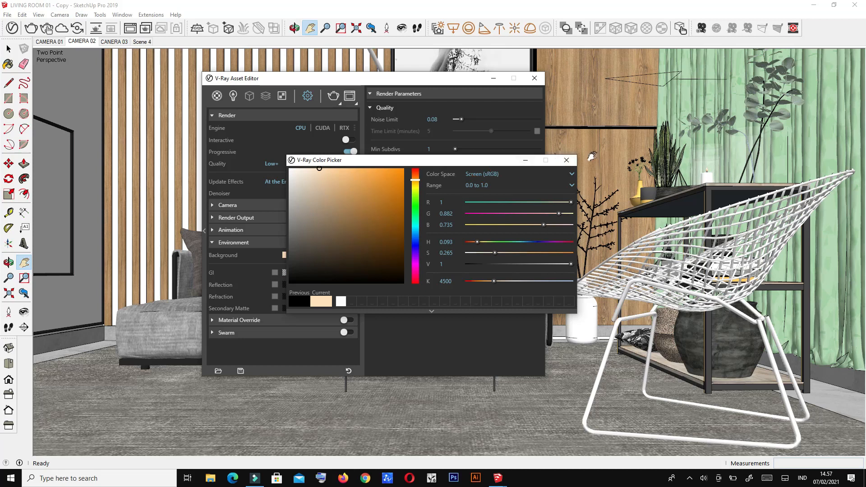
pyautogui.click(566, 160)
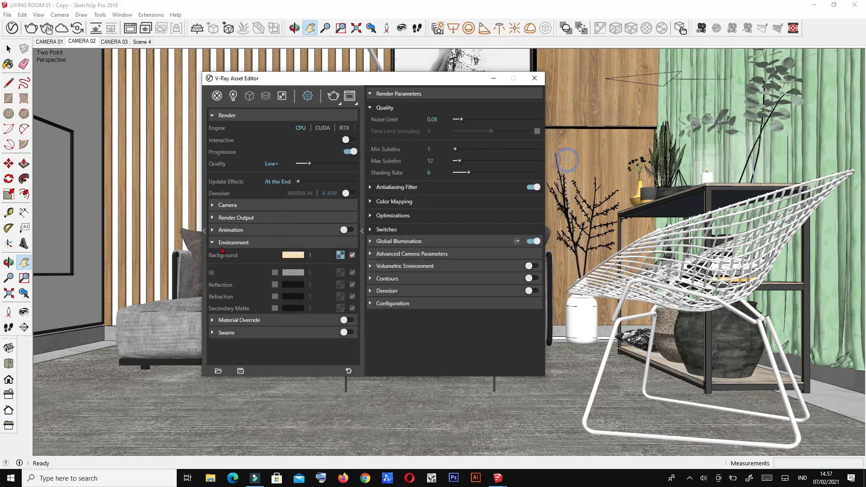
pyautogui.click(295, 244)
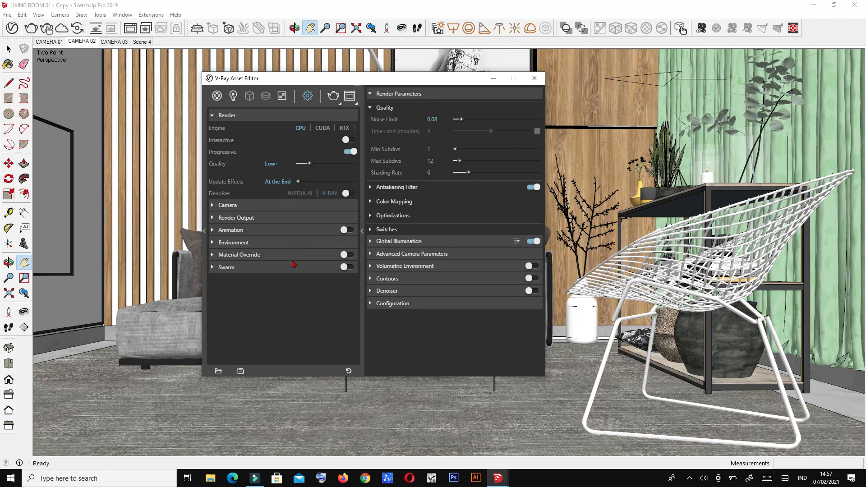
pyautogui.click(291, 256)
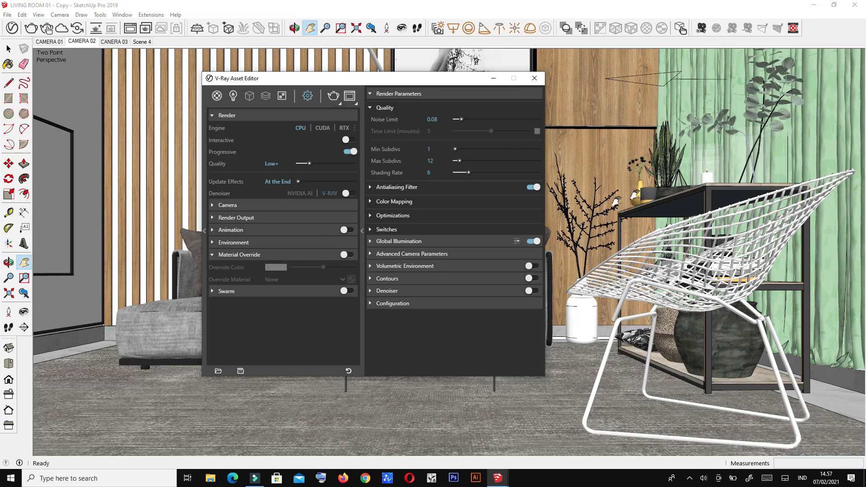
pyautogui.click(347, 255)
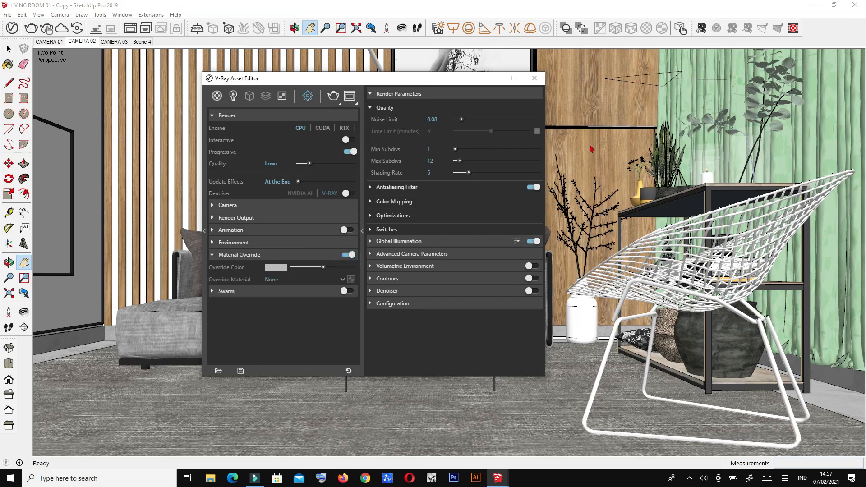
pyautogui.click(350, 255)
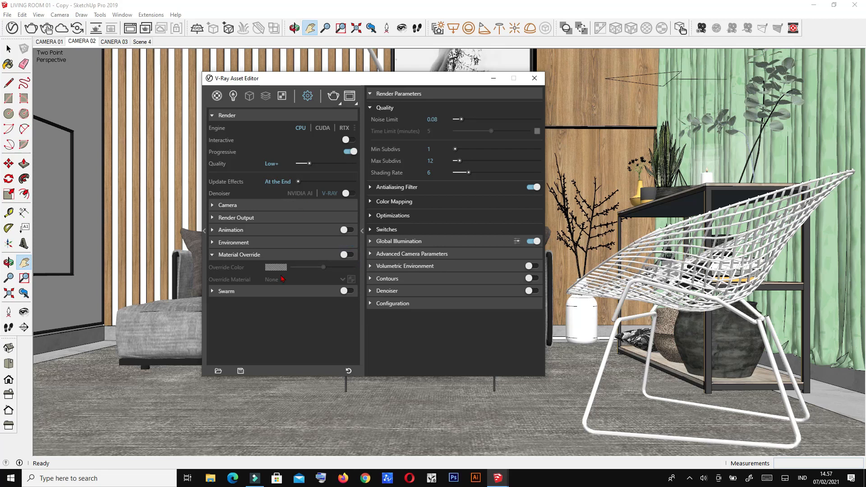
pyautogui.click(258, 255)
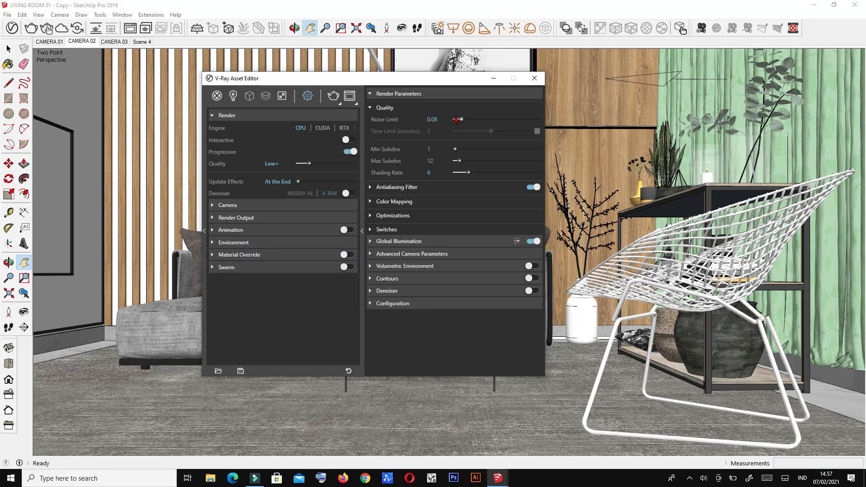
# Check the noise limit, min and max subdivs and shading rate in the render quality parameters.
pyautogui.click(426, 94)
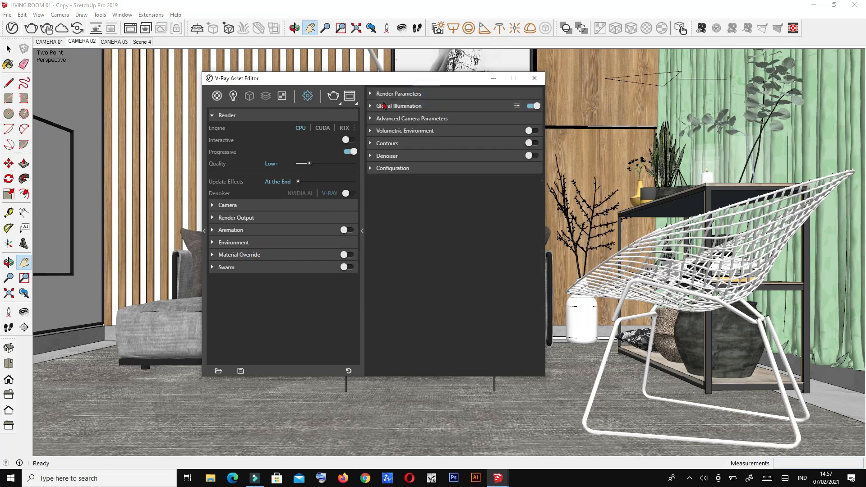
pyautogui.click(423, 95)
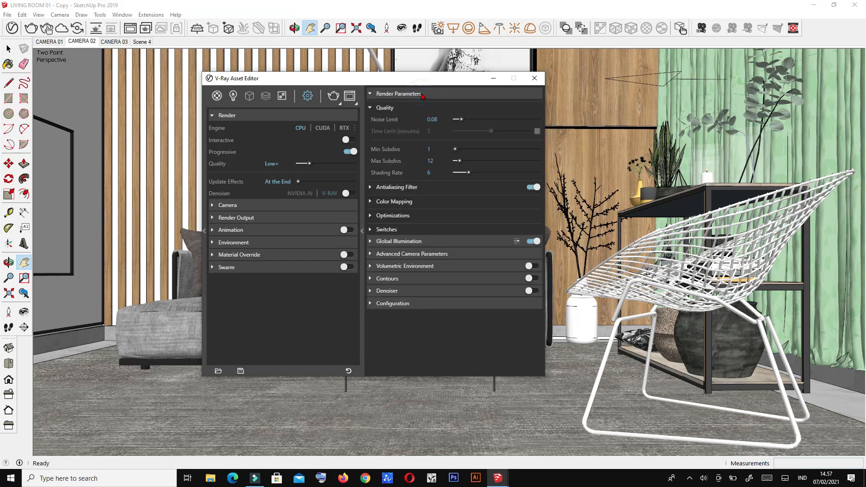
pyautogui.click(433, 119)
pyautogui.click(432, 149)
pyautogui.click(434, 161)
pyautogui.click(434, 172)
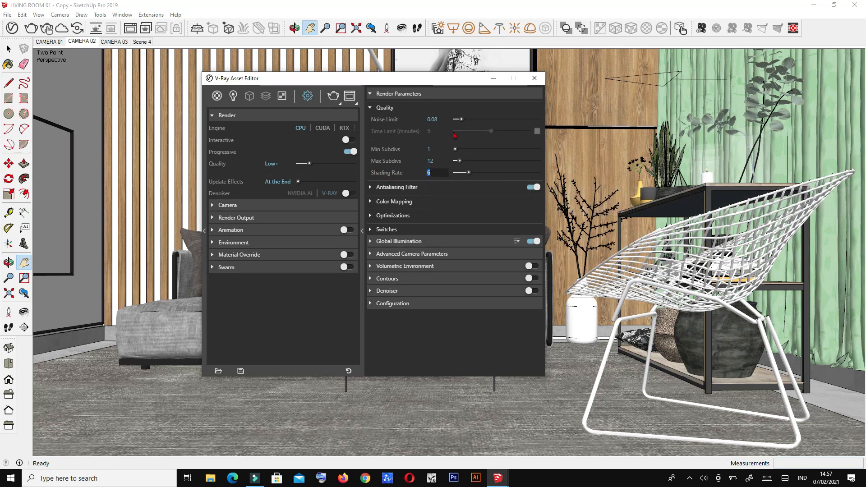
# Select Lanczos as the antialiasing filter type.
pyautogui.click(403, 187)
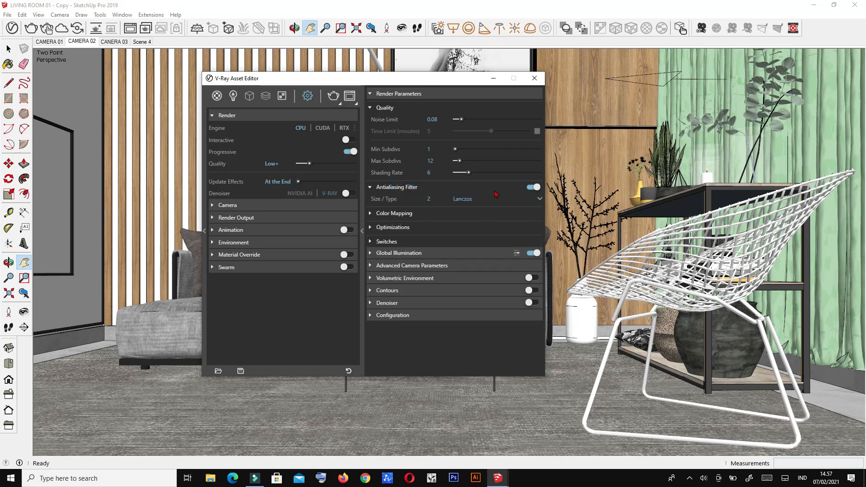
pyautogui.click(431, 199)
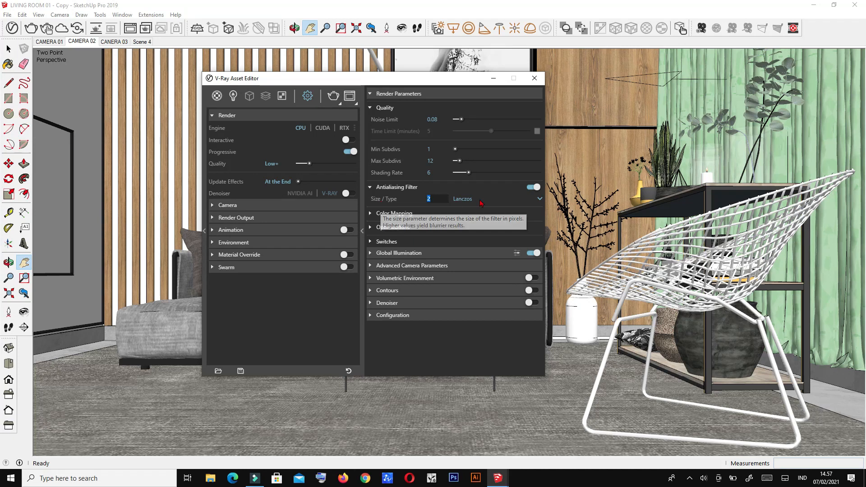
pyautogui.click(499, 199)
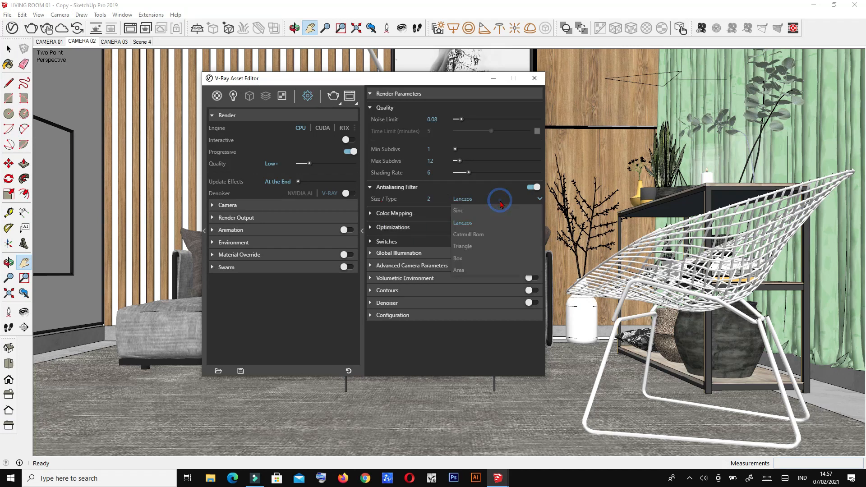
pyautogui.click(463, 223)
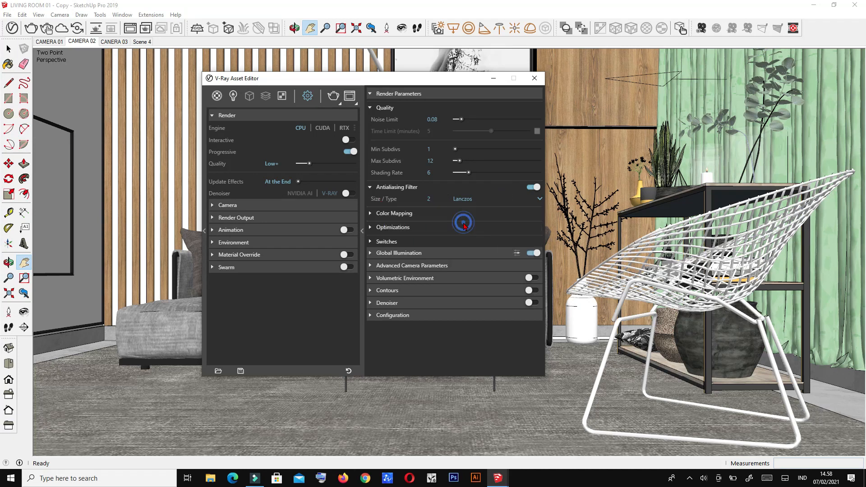
pyautogui.click(472, 199)
pyautogui.click(480, 224)
# Enable subpixel clamping at 1 in the color mapping settings and set the highlight burn to 0.35.
pyautogui.click(370, 213)
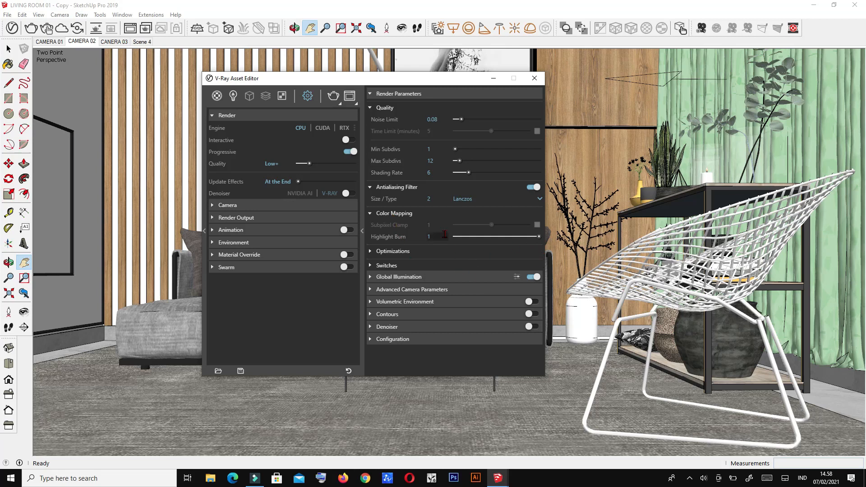
pyautogui.click(537, 224)
pyautogui.click(433, 225)
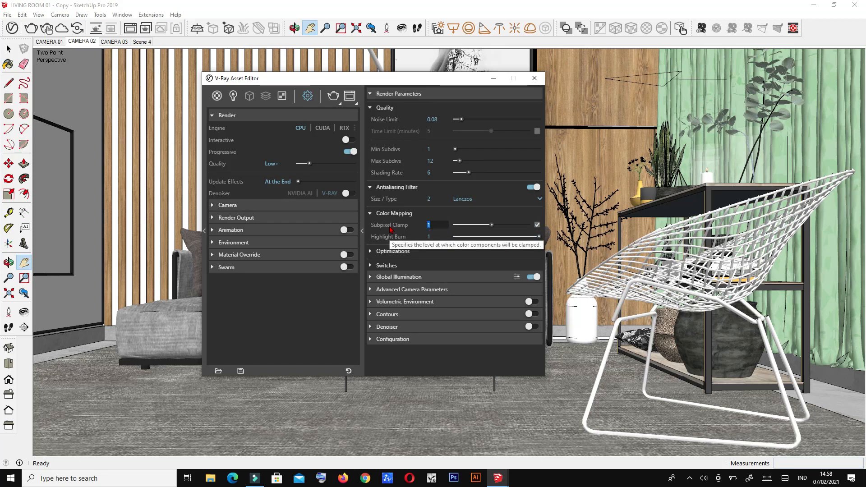
pyautogui.click(440, 238)
pyautogui.press('BackSpace')
pyautogui.write('0')
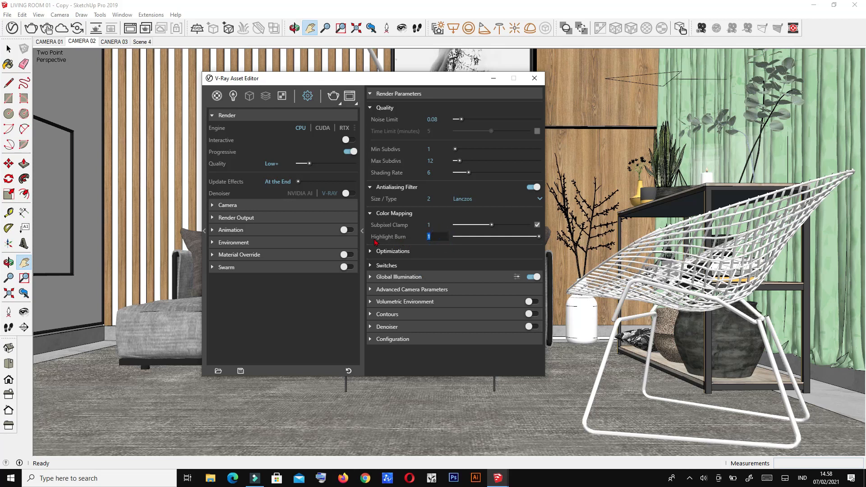
pyautogui.write('.35')
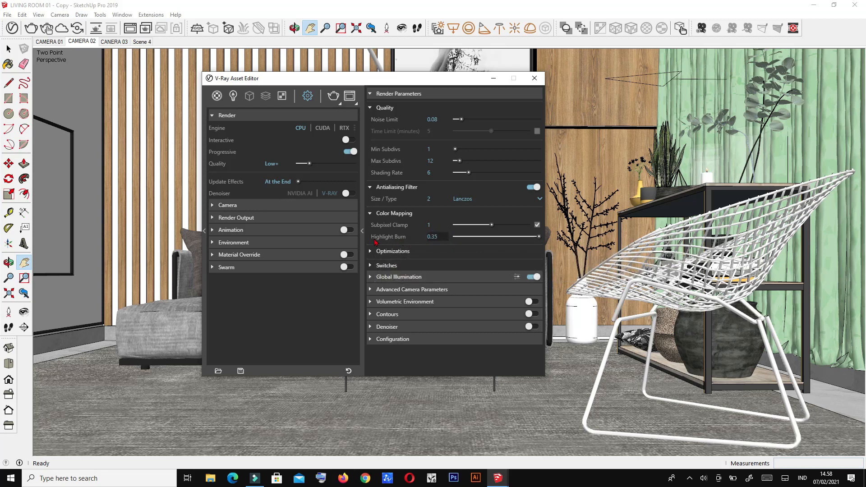
pyautogui.press('Return')
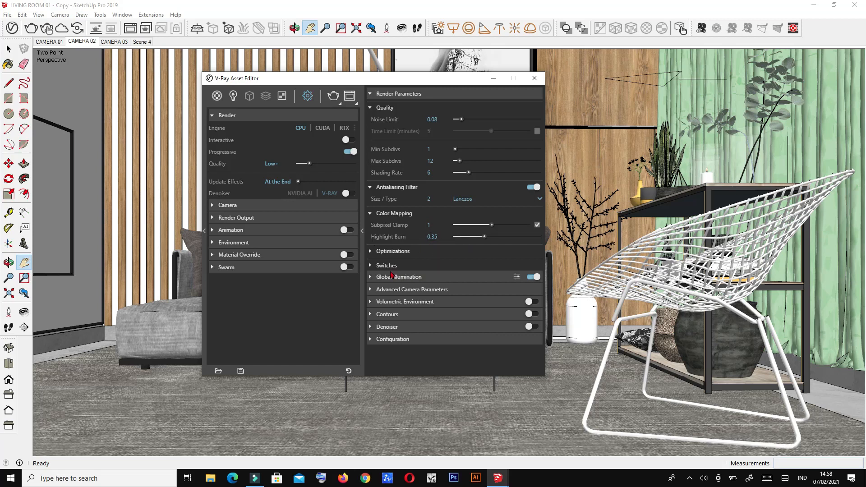
# Check the adaptive lights, max trace depth, opacity depth and max ray intensity in the optimization settings.
pyautogui.click(394, 253)
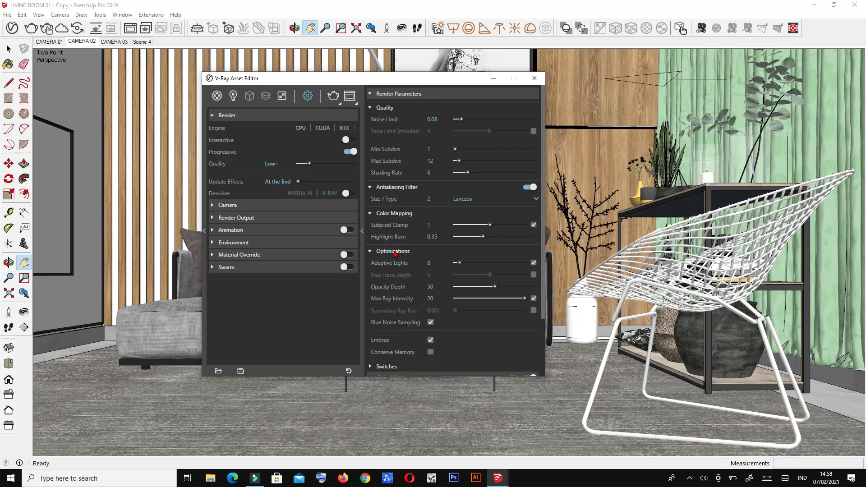
pyautogui.click(430, 262)
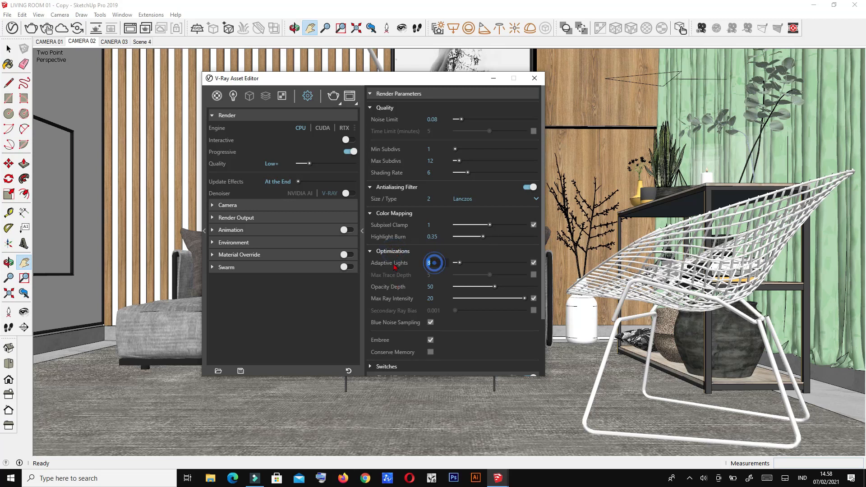
pyautogui.click(431, 287)
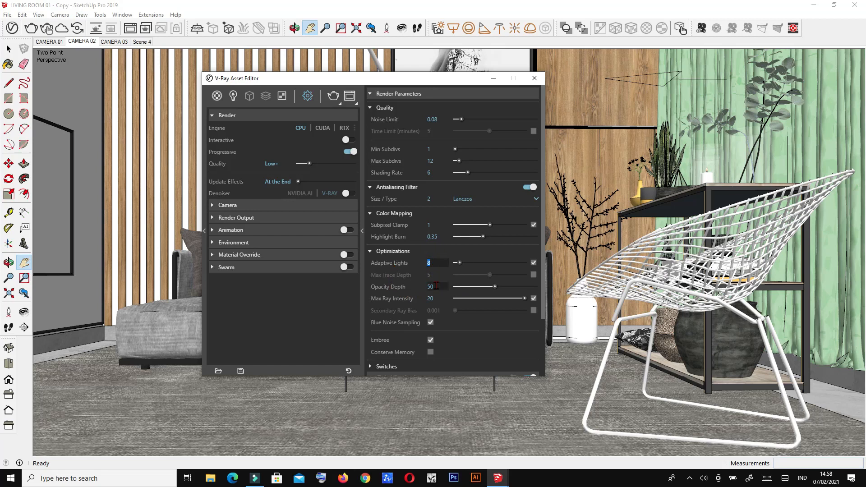
pyautogui.click(534, 275)
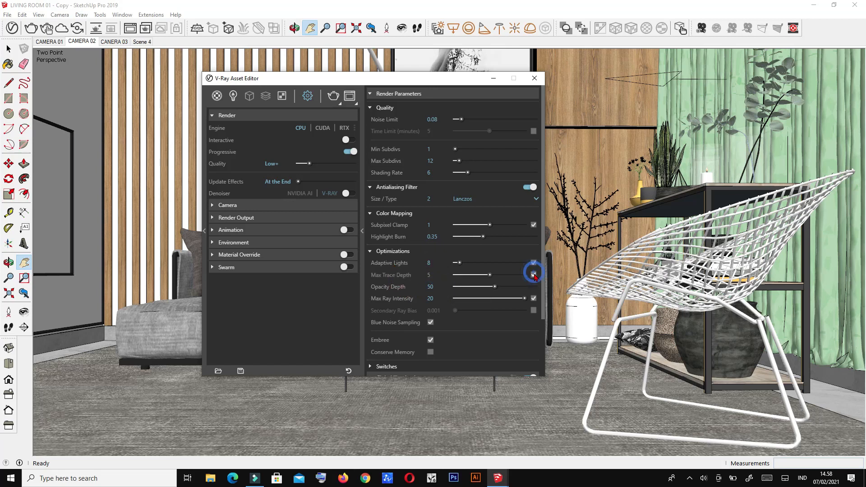
pyautogui.click(534, 275)
pyautogui.click(435, 287)
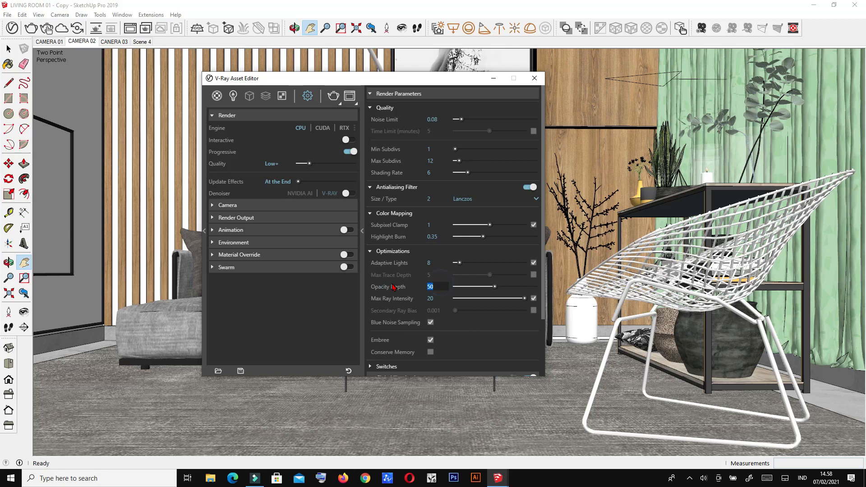
pyautogui.click(439, 298)
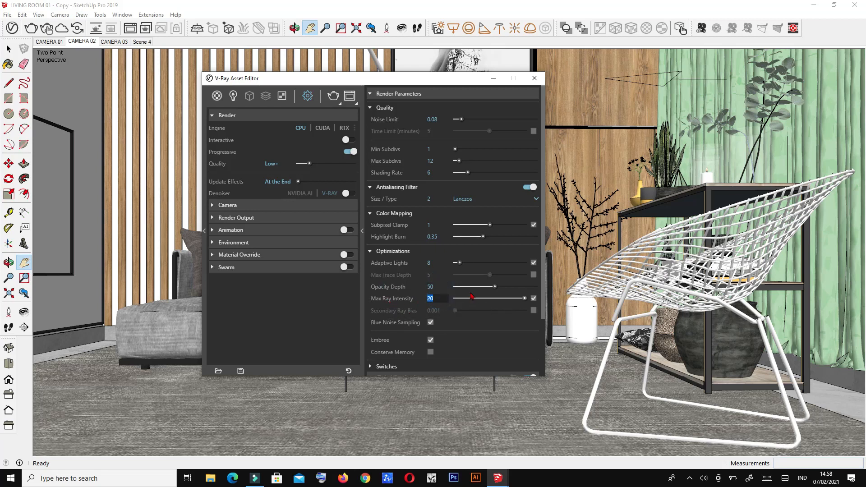
pyautogui.scroll(-3, 431, 290)
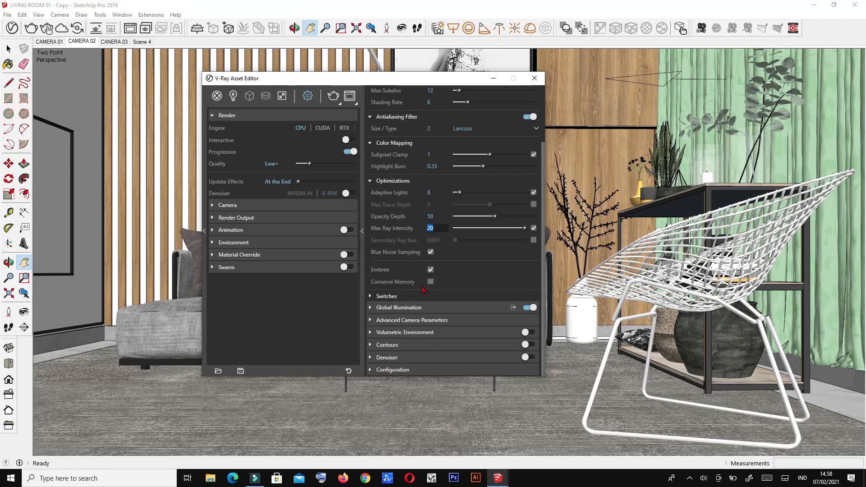
# Check which displacement, lights, hidden lights and shadows options are enabled in the render switches.
pyautogui.click(393, 296)
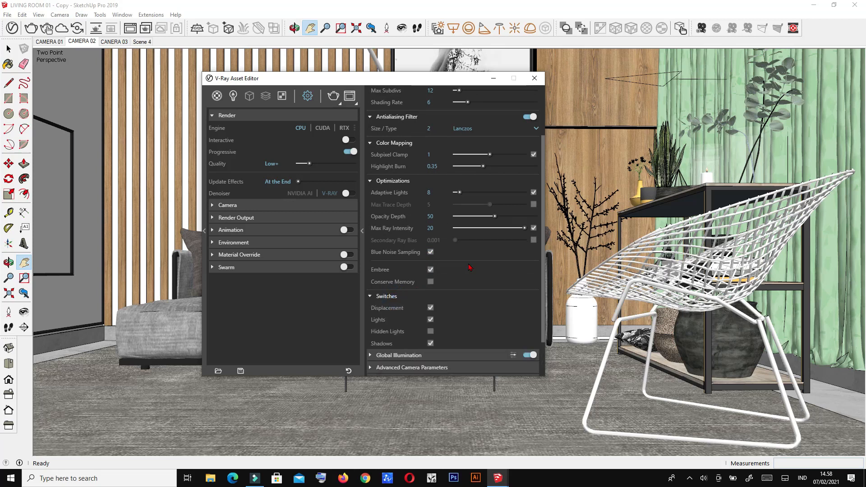
pyautogui.scroll(-2, 470, 267)
pyautogui.scroll(2, 439, 249)
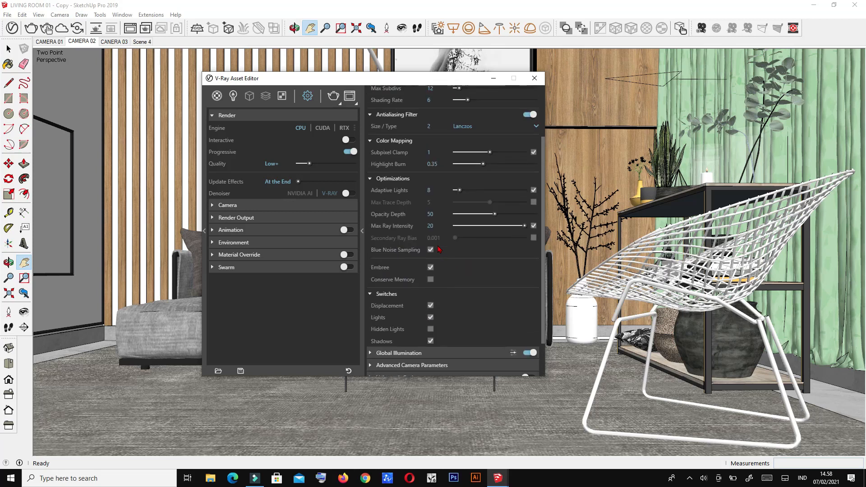
pyautogui.click(397, 294)
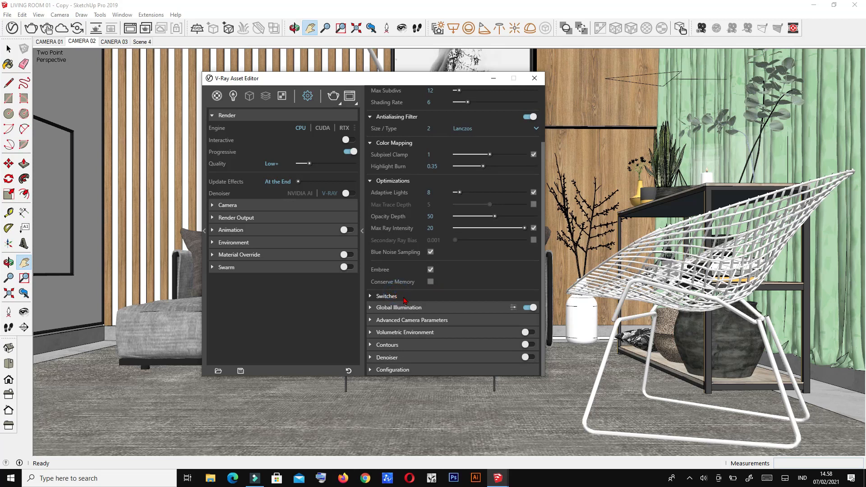
pyautogui.click(393, 296)
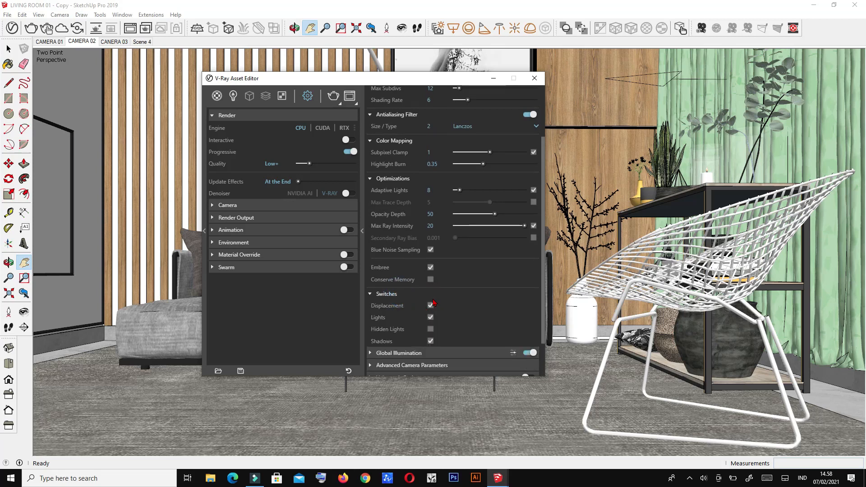
pyautogui.click(391, 294)
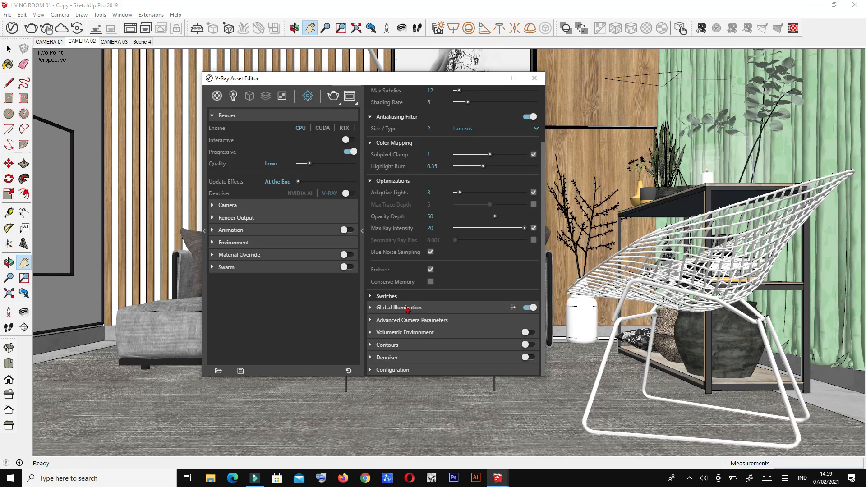
# Set the global illumination primary rays to Irradiance map.
pyautogui.click(408, 309)
pyautogui.scroll(-2, 406, 271)
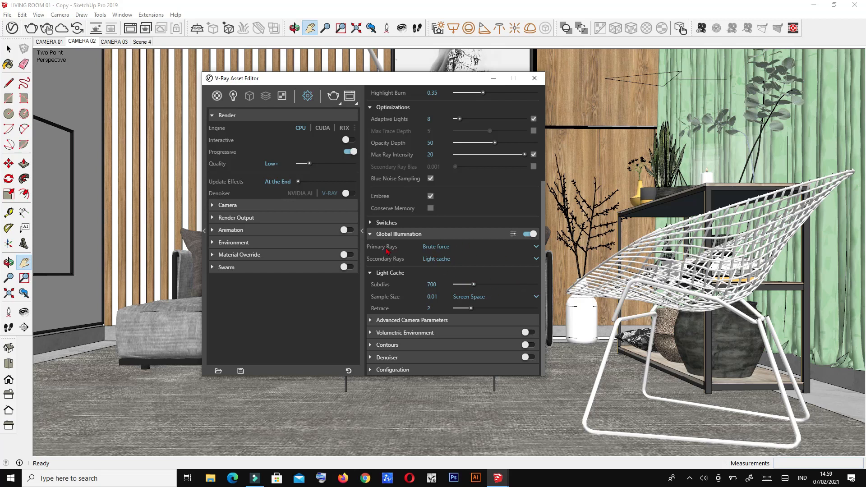
pyautogui.click(463, 247)
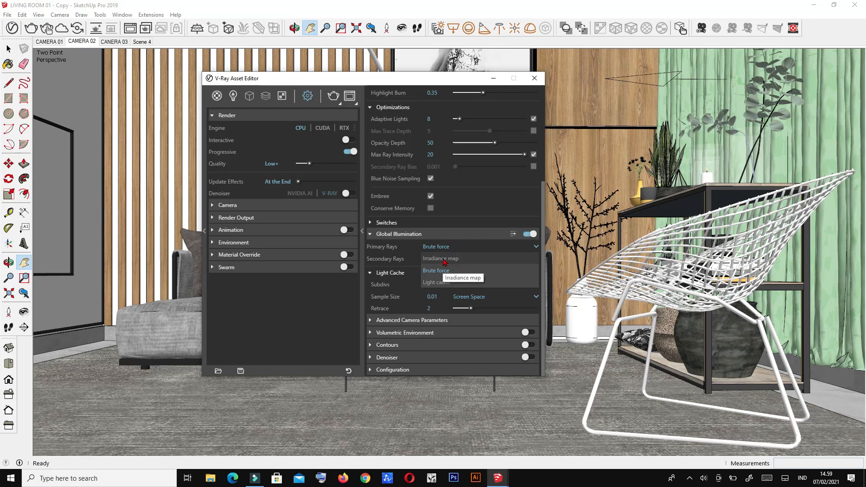
pyautogui.click(445, 260)
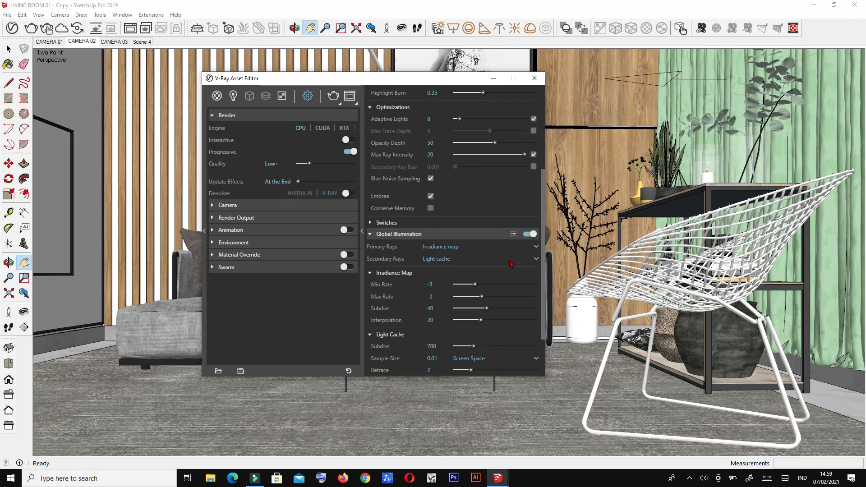
# Try an irradiance map subdivs value of 60.
pyautogui.click(440, 308)
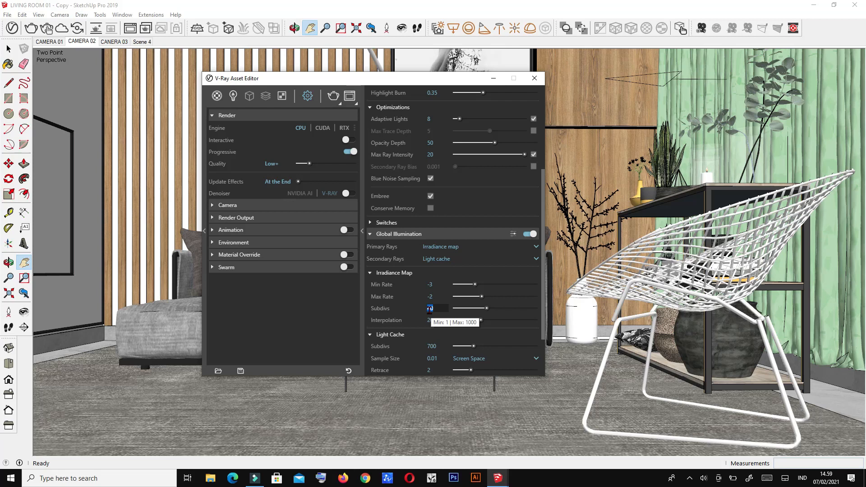
pyautogui.press('Tab')
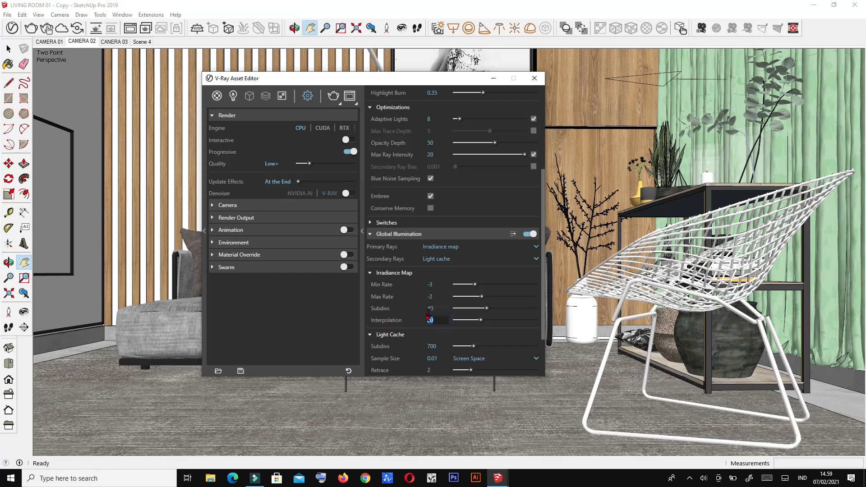
pyautogui.click(441, 308)
pyautogui.write('60')
pyautogui.press('Return')
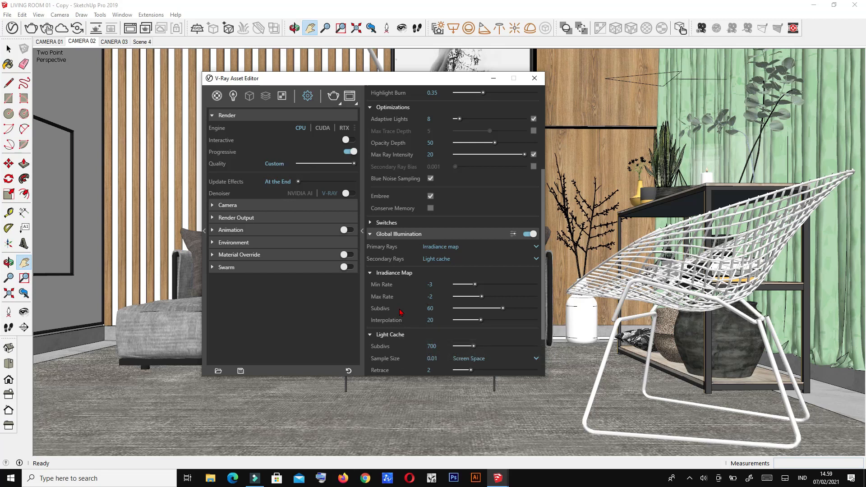
# Try irradiance map subdivs of 30 with an interpolation of 15.
pyautogui.click(444, 322)
pyautogui.click(434, 308)
pyautogui.write('30')
pyautogui.press('Return')
pyautogui.click(439, 319)
pyautogui.write('15')
pyautogui.press('Return')
# Try irradiance map subdivs of 60 with an interpolation of 30, and return the render quality preset to Low+.
pyautogui.click(438, 309)
pyautogui.write('60')
pyautogui.press('Return')
pyautogui.click(439, 319)
pyautogui.write('30')
pyautogui.press('Return')
pyautogui.moveTo(353, 165); pyautogui.dragTo(313, 170)
pyautogui.moveTo(311, 169)
pyautogui.mouseDown()
pyautogui.moveTo(345, 169)
pyautogui.moveTo(313, 168)
pyautogui.mouseUp()
# Try a light cache subdivs value of 1000, and restore it to 700.
pyautogui.scroll(-1, 448, 316)
pyautogui.scroll(-3, 449, 316)
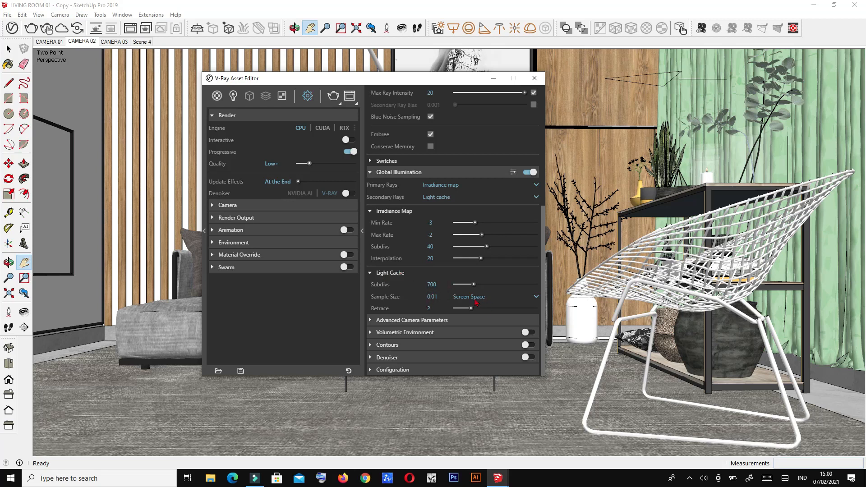
pyautogui.click(432, 284)
pyautogui.press('Tab')
pyautogui.click(438, 285)
pyautogui.write('1000')
pyautogui.press('Return')
pyautogui.doubleClick(434, 284)
pyautogui.write('70')
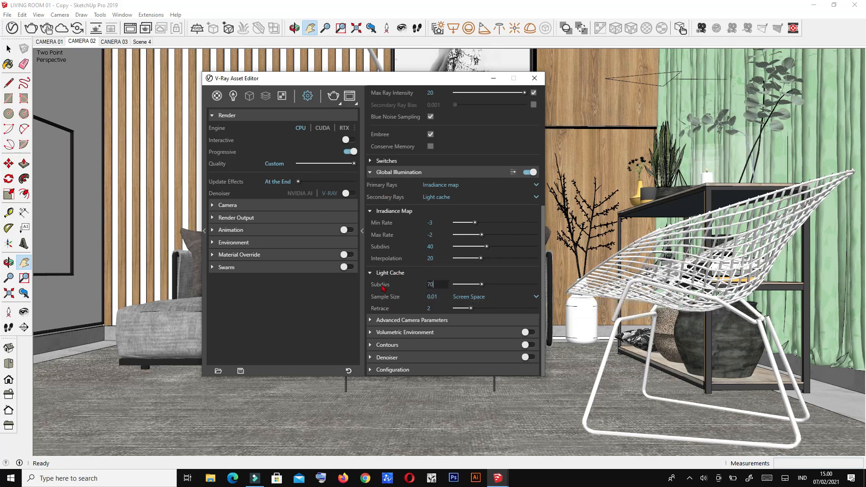
pyautogui.press('Return')
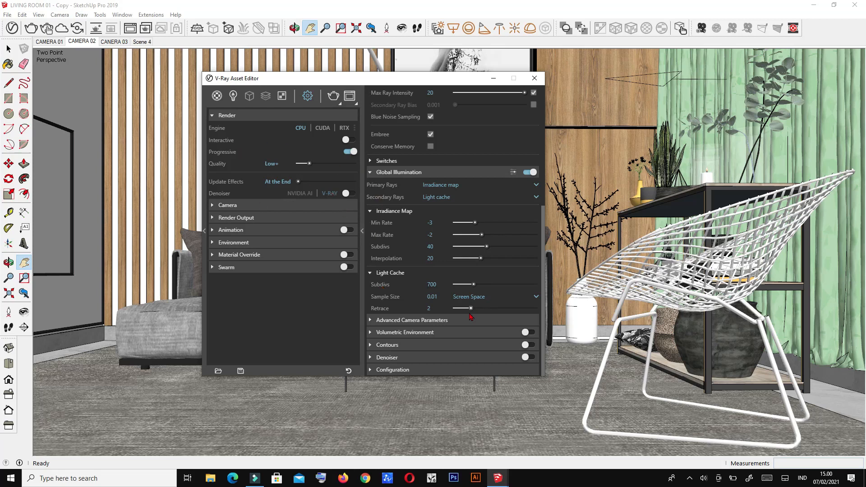
# Set the film sensitivity (ISO) to 200 in the advanced camera parameters.
pyautogui.click(440, 322)
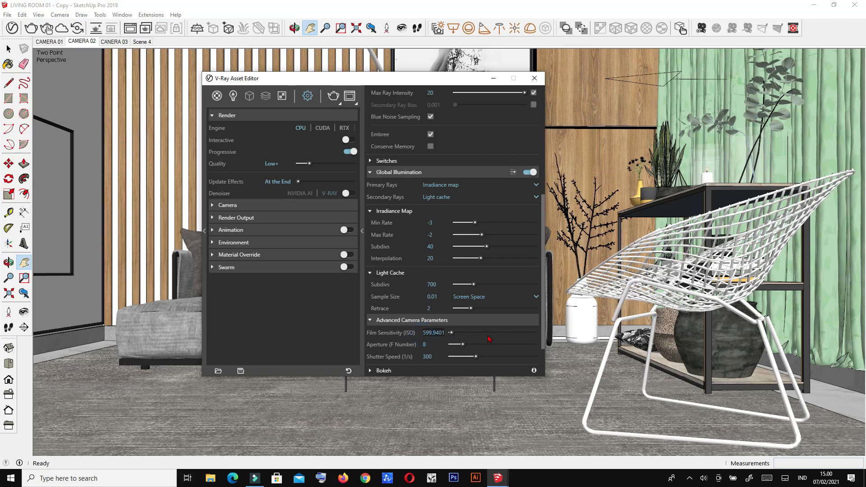
pyautogui.doubleClick(424, 335)
pyautogui.press('BackSpace')
pyautogui.click(429, 333)
pyautogui.moveTo(445, 333); pyautogui.dragTo(374, 337)
pyautogui.press('BackSpace')
pyautogui.press('BackSpace')
pyautogui.write('200')
pyautogui.press('Return')
# Keep the camera's aperture F number at 8 and set the shutter speed to 100.
pyautogui.click(427, 344)
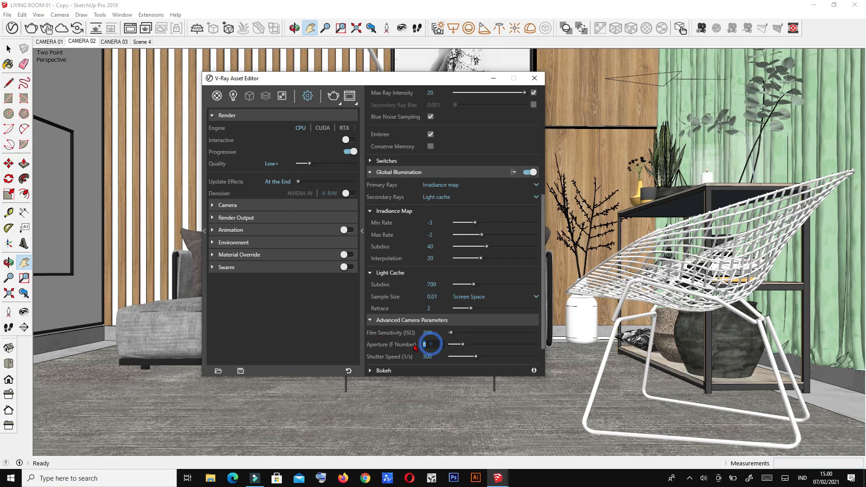
pyautogui.press('Return')
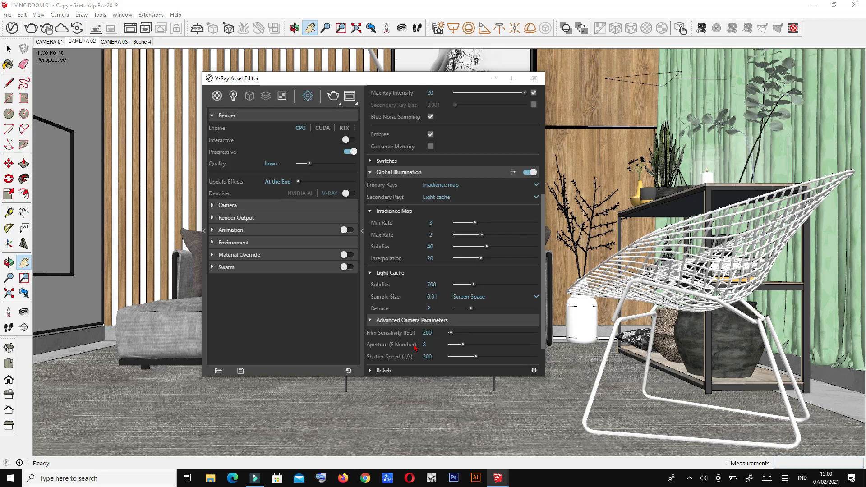
pyautogui.click(428, 356)
pyautogui.doubleClick(427, 357)
pyautogui.write('100')
pyautogui.press('Return')
pyautogui.scroll(-3, 451, 291)
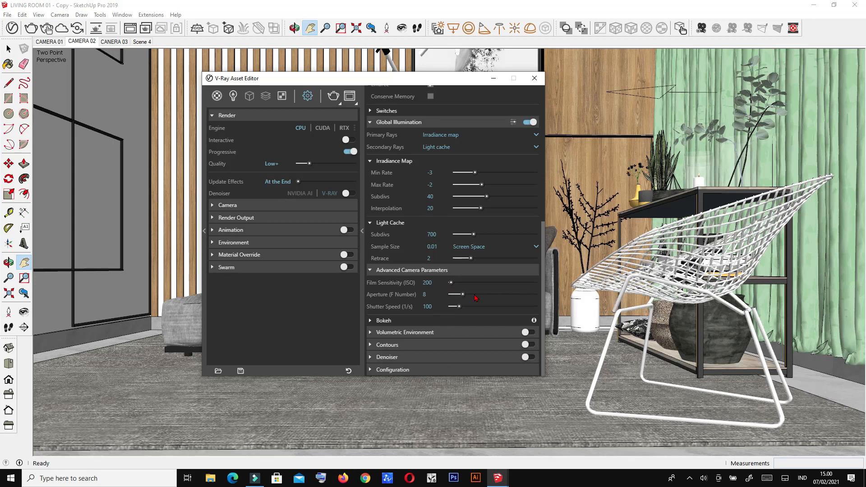
# Check the advanced global illumination options for the irradiance map and light cache, and return to the basic options.
pyautogui.click(432, 259)
pyautogui.scroll(3, 483, 248)
pyautogui.scroll(-1, 498, 282)
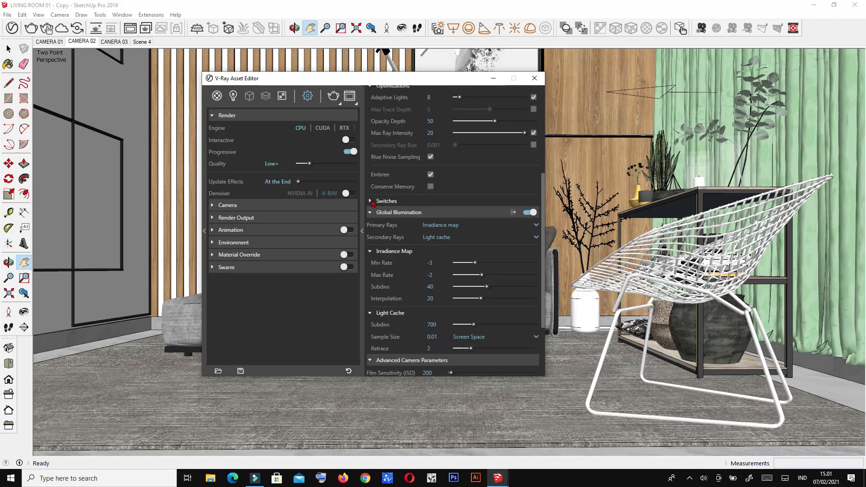
pyautogui.click(514, 213)
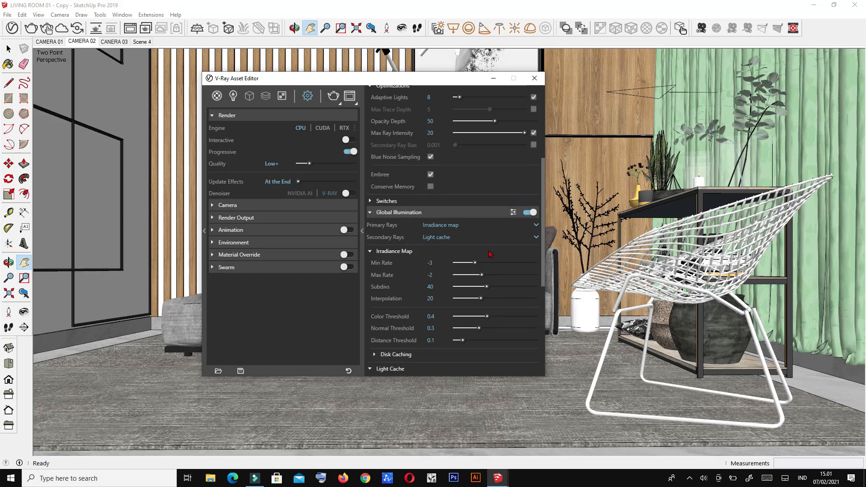
pyautogui.scroll(-1, 463, 282)
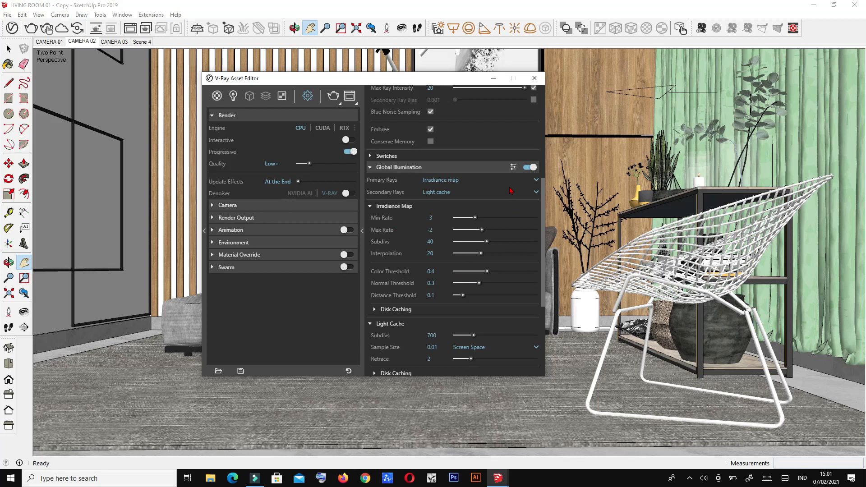
pyautogui.click(513, 167)
pyautogui.scroll(-1, 488, 293)
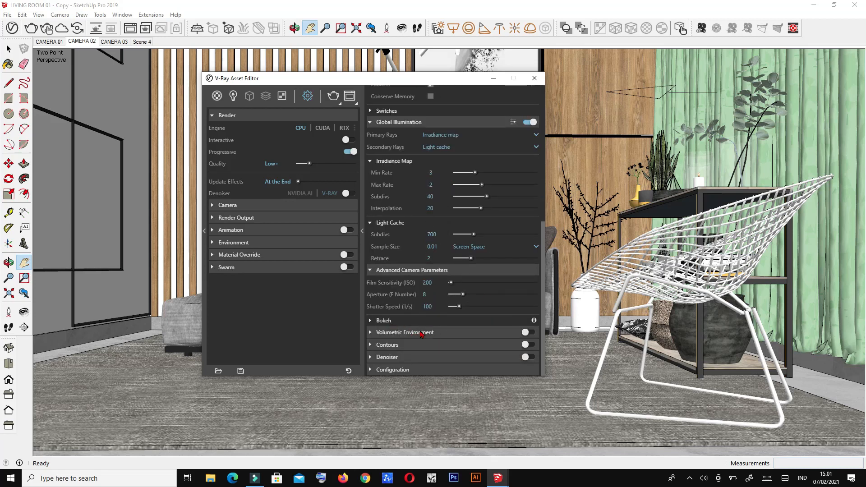
# Check the volumetric environment options and collapse them again.
pyautogui.click(440, 333)
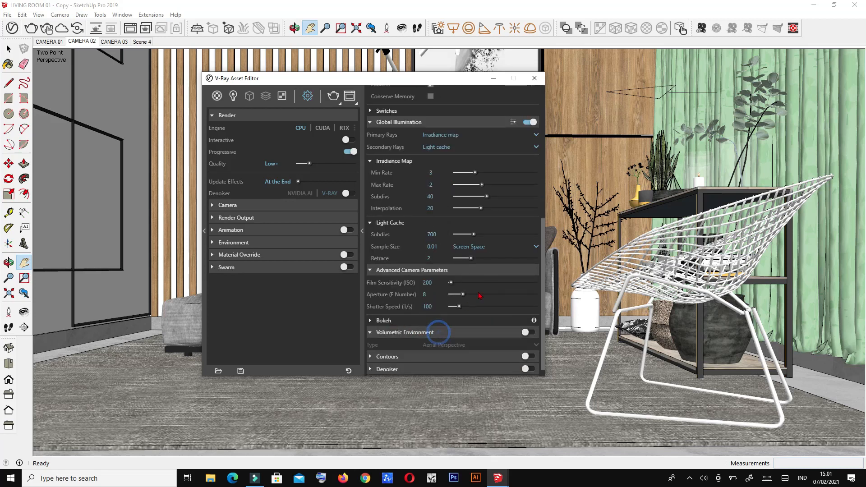
pyautogui.scroll(-1, 503, 254)
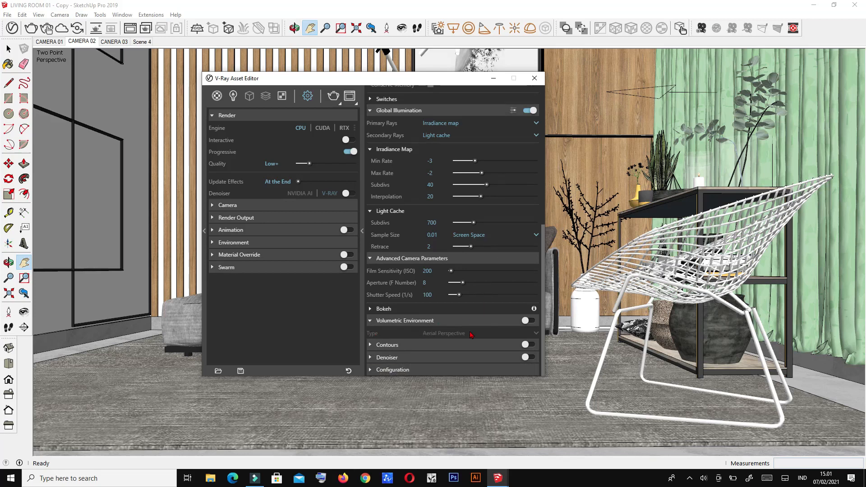
pyautogui.click(426, 324)
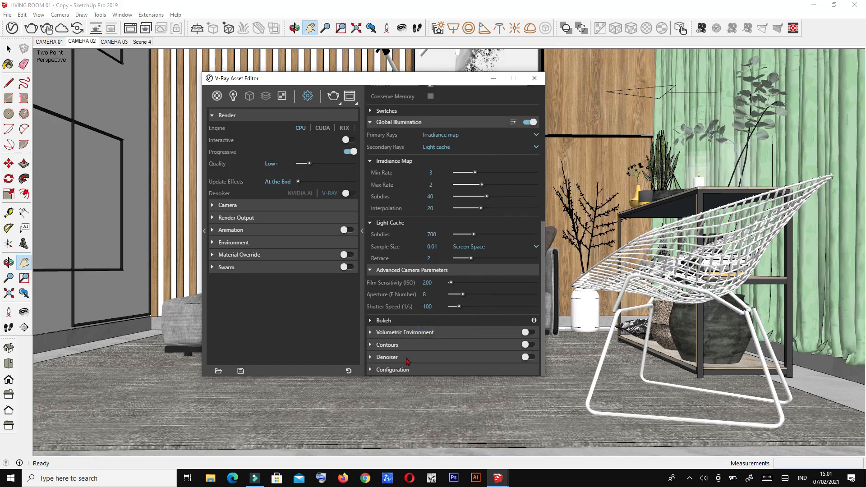
# Expand the denoiser options and turn the denoiser on.
pyautogui.click(423, 347)
pyautogui.scroll(-3, 488, 211)
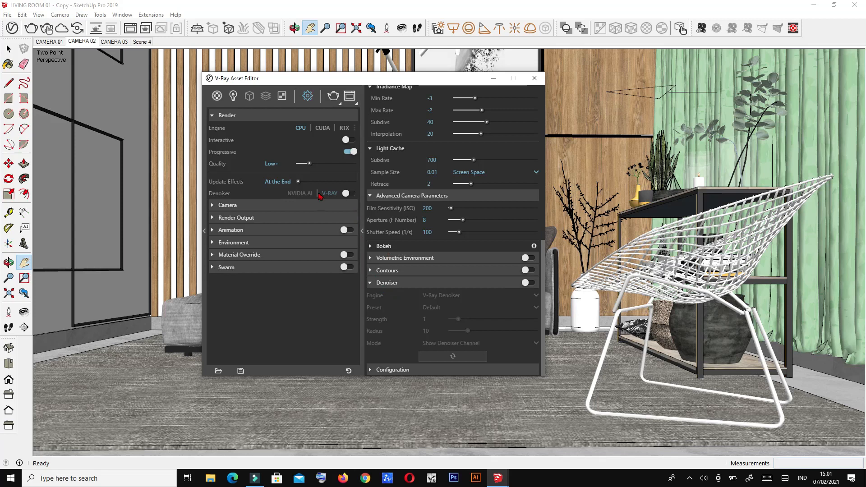
pyautogui.click(527, 282)
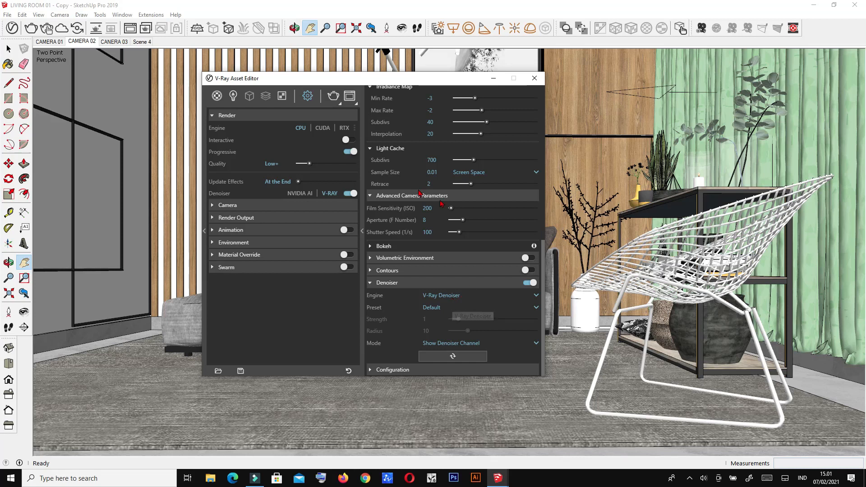
# Expand the contours options and keep the trace bias at 0.2.
pyautogui.scroll(2, 428, 206)
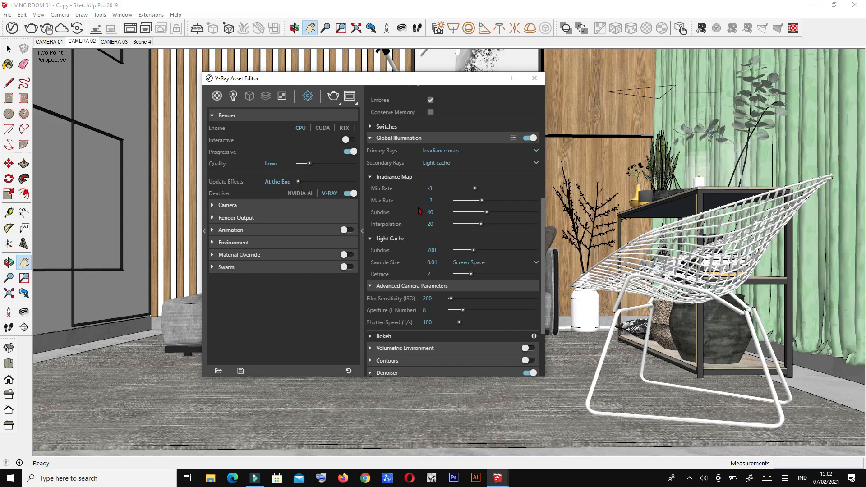
pyautogui.scroll(-2, 487, 269)
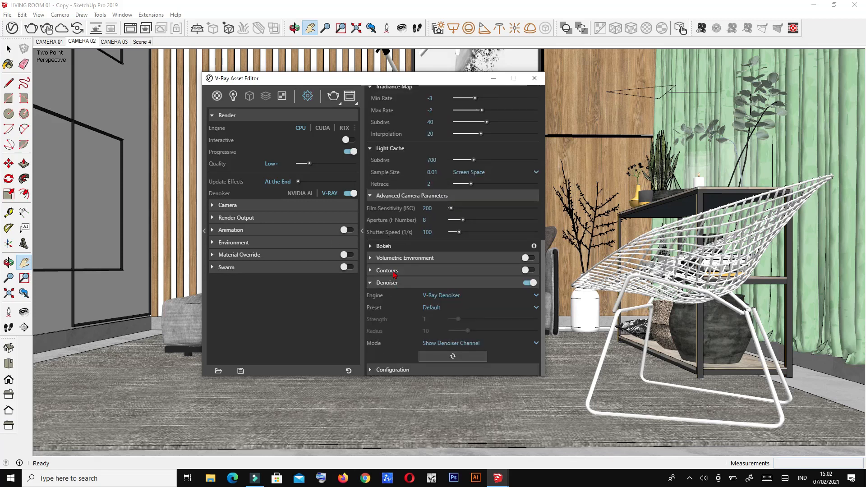
pyautogui.click(387, 270)
pyautogui.scroll(-3, 444, 230)
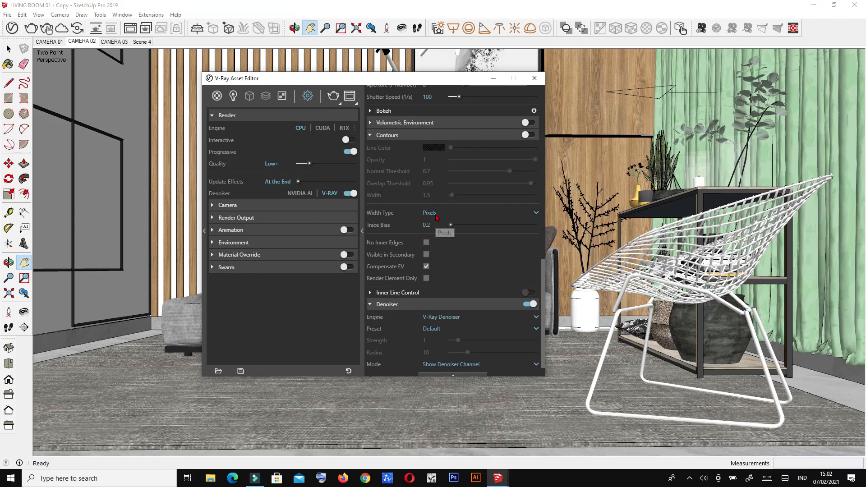
pyautogui.moveTo(432, 225); pyautogui.dragTo(391, 228)
pyautogui.write('0.2')
pyautogui.press('Return')
pyautogui.scroll(-1, 461, 293)
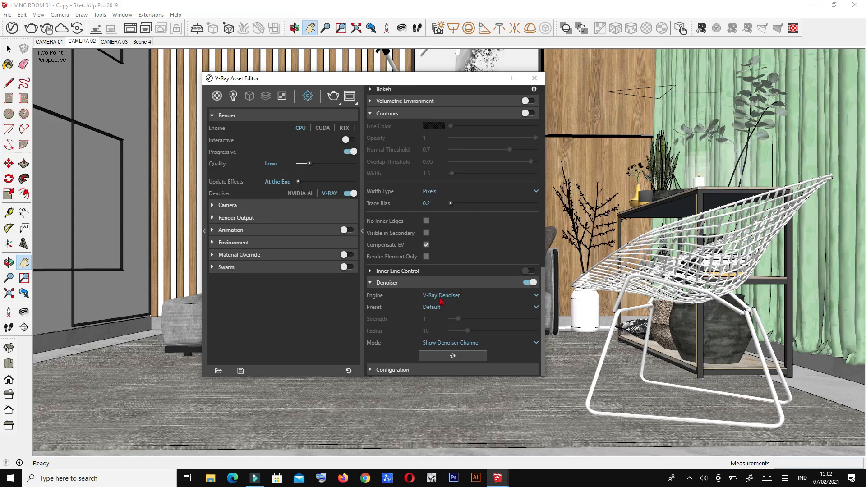
# Keep V-Ray Denoiser as the denoiser engine and set its preset to Custom.
pyautogui.click(482, 295)
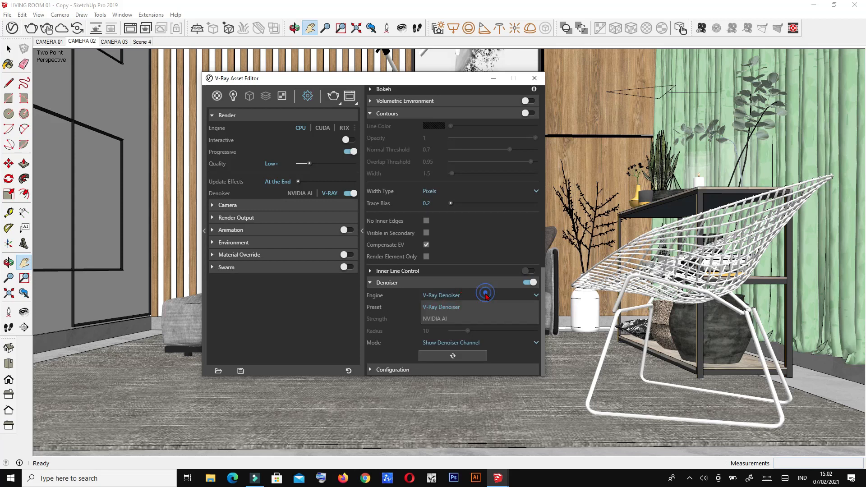
pyautogui.click(444, 307)
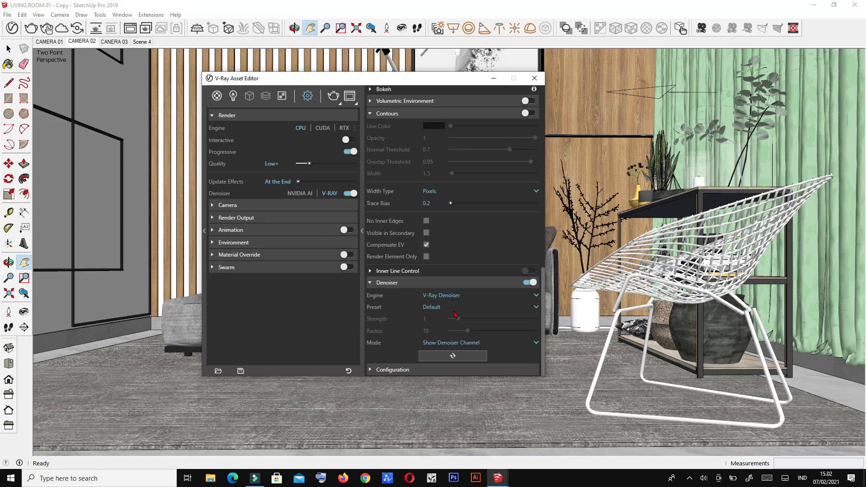
pyautogui.click(440, 308)
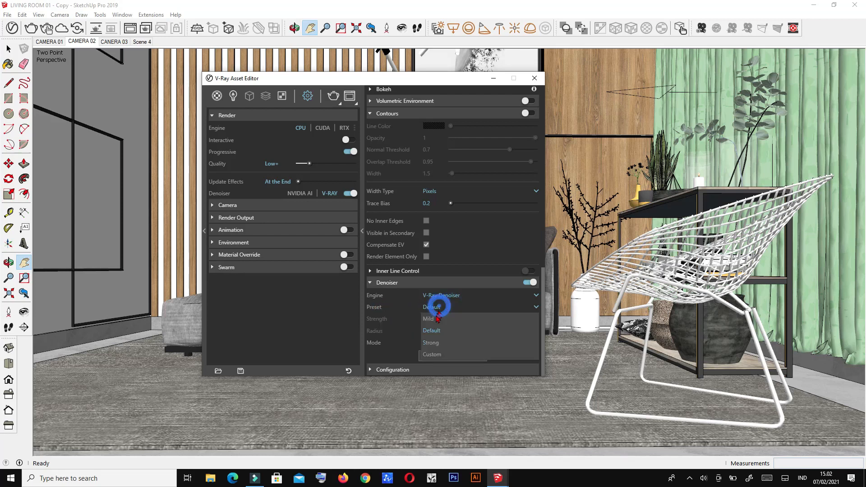
pyautogui.click(437, 354)
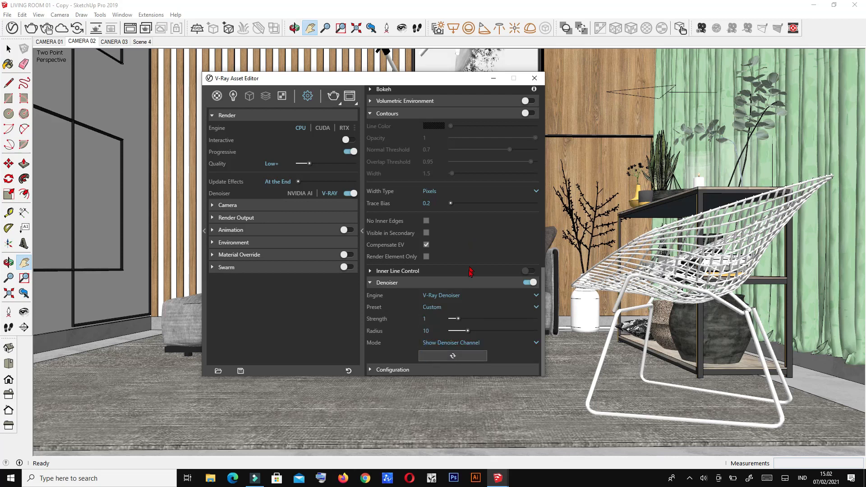
pyautogui.scroll(10, 449, 229)
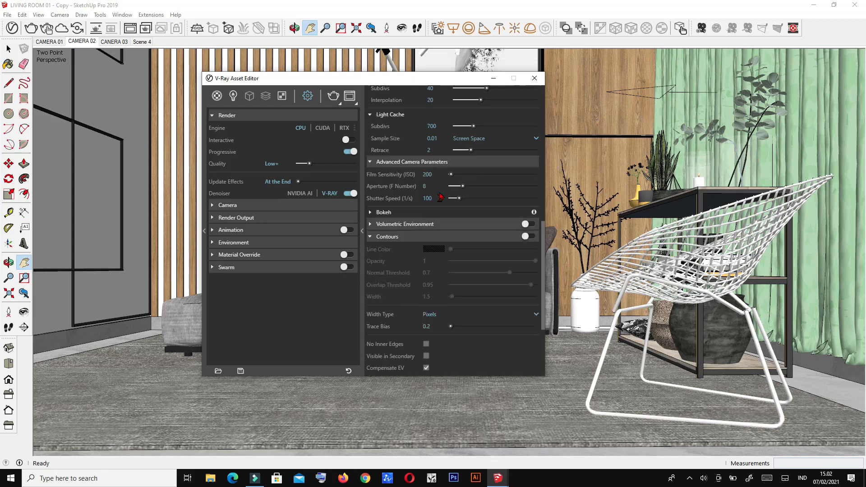
# Move the V-Ray Asset Editor aside to uncover part of the sofa, and return to the render settings.
pyautogui.moveTo(454, 81); pyautogui.dragTo(551, 78)
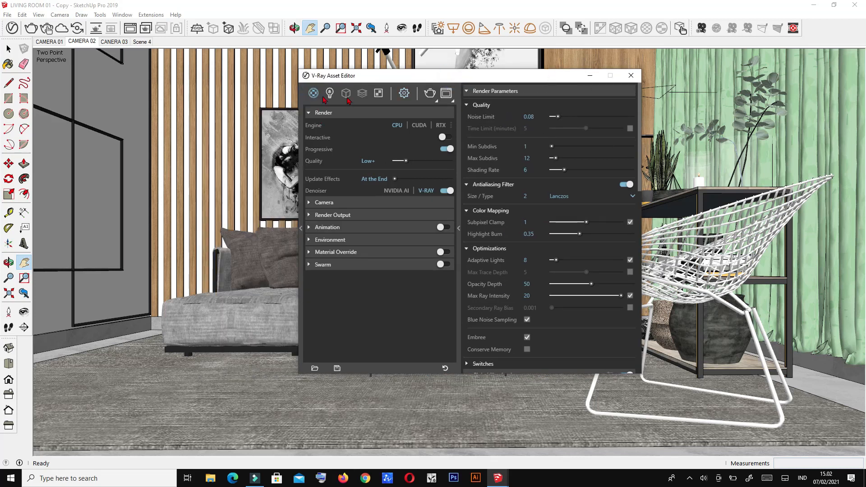
pyautogui.moveTo(516, 81); pyautogui.dragTo(444, 83)
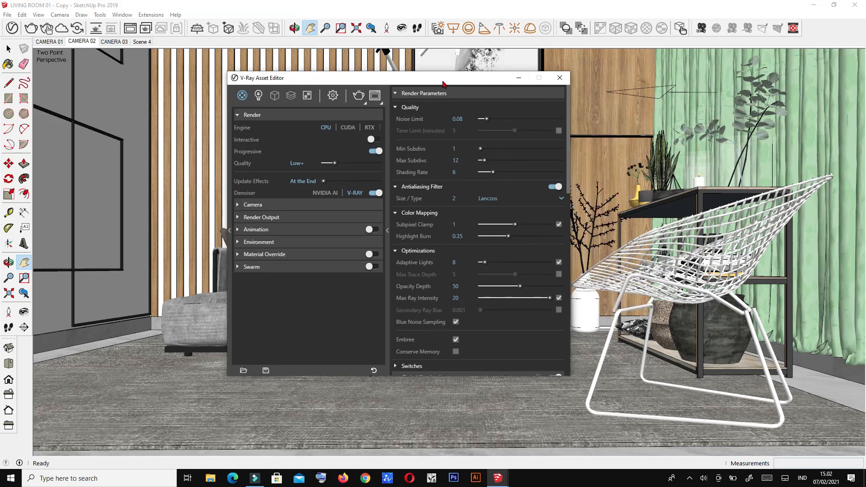
pyautogui.moveTo(448, 82); pyautogui.dragTo(521, 82)
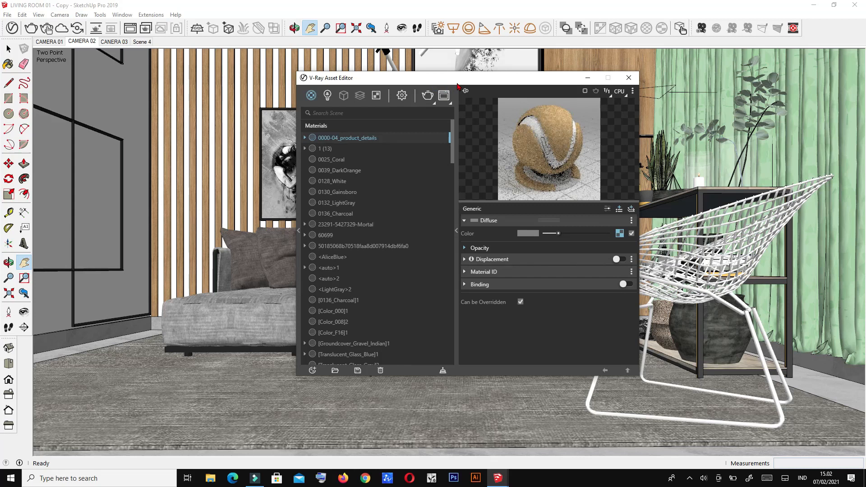
pyautogui.click(402, 96)
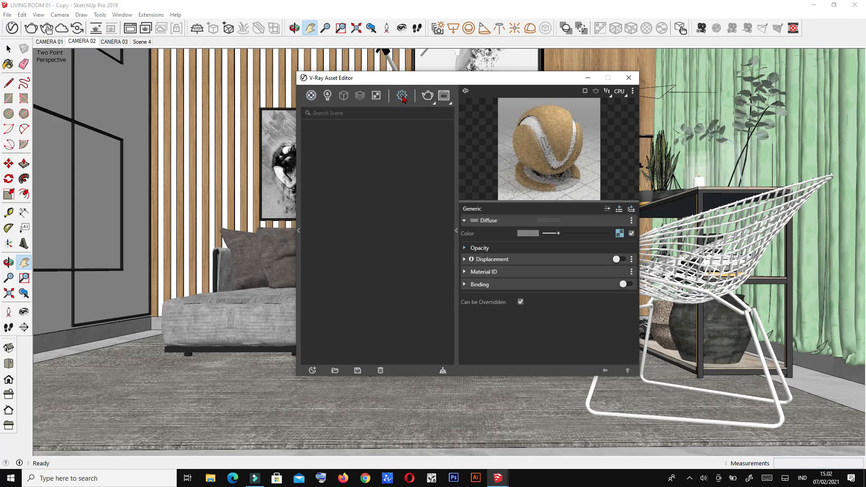
# Review the render parameters from quality down to global illumination, and check the basic camera settings.
pyautogui.scroll(-5, 533, 214)
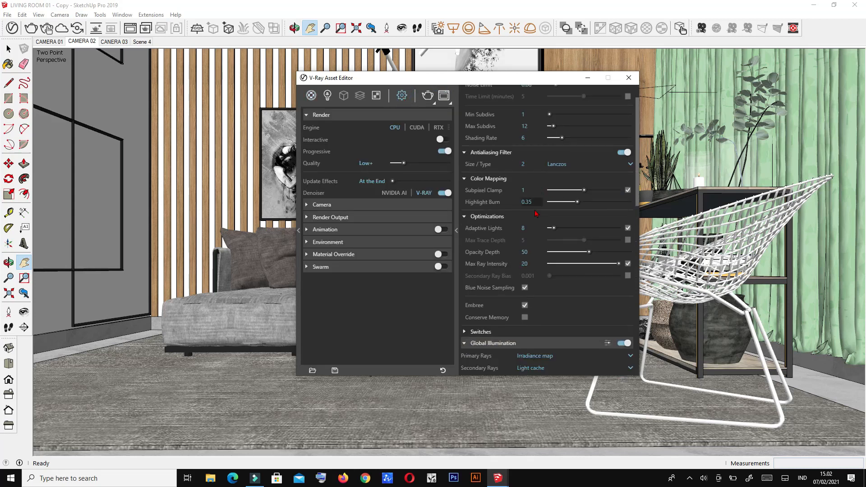
pyautogui.scroll(-5, 533, 214)
pyautogui.scroll(8, 534, 210)
pyautogui.scroll(2, 532, 205)
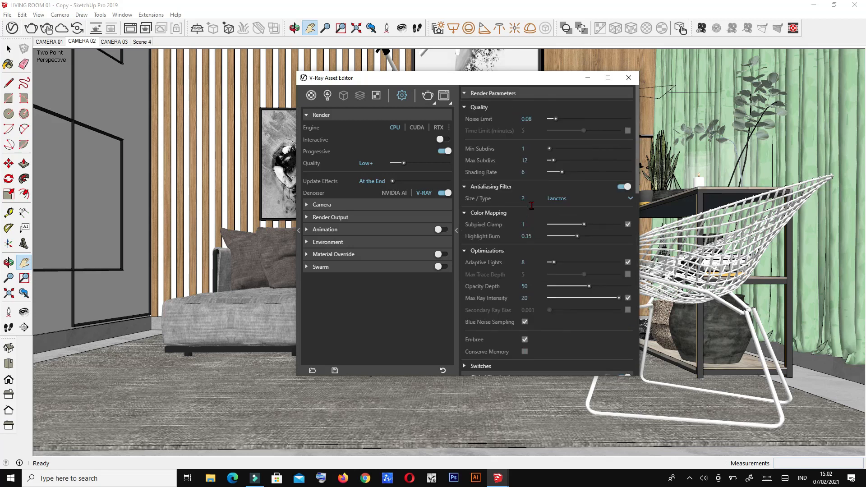
pyautogui.click(398, 206)
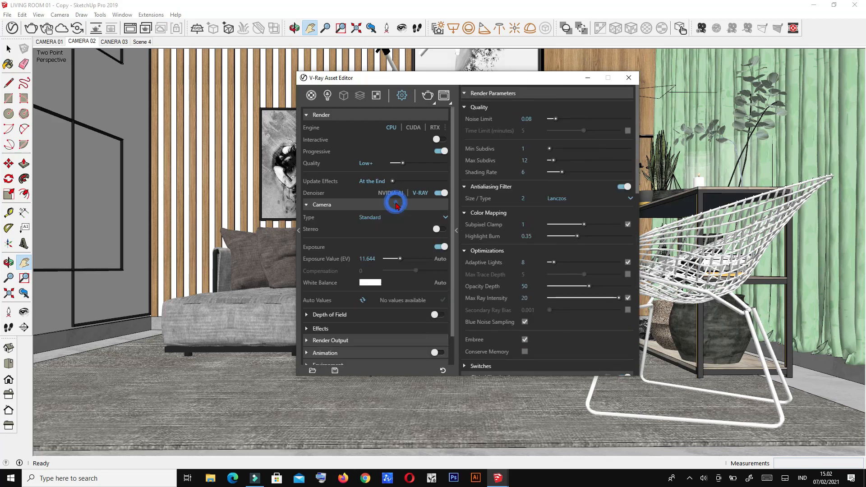
pyautogui.click(371, 205)
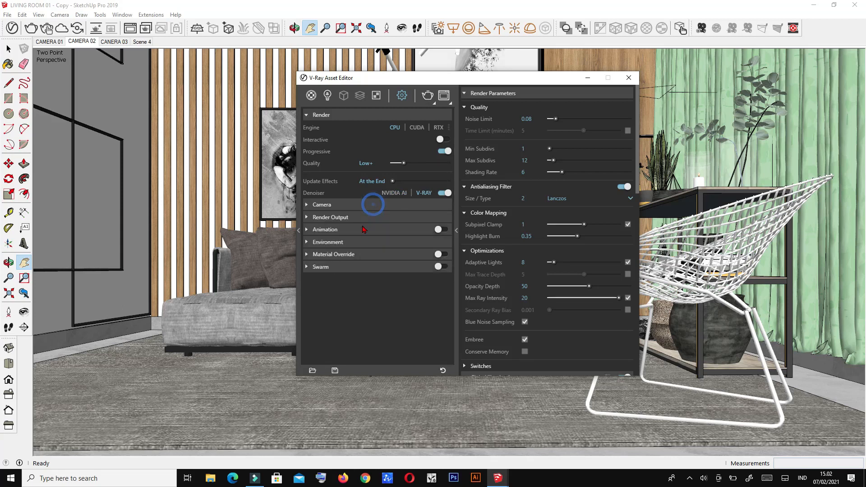
# Set the render output image width to 900 pixels with the 16:9 widescreen aspect ratio.
pyautogui.click(347, 217)
pyautogui.click(376, 240)
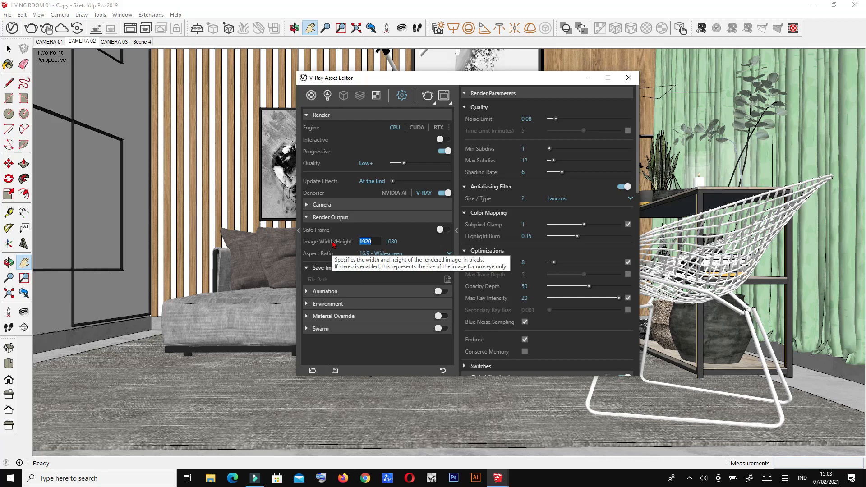
pyautogui.write('00')
pyautogui.press('BackSpace')
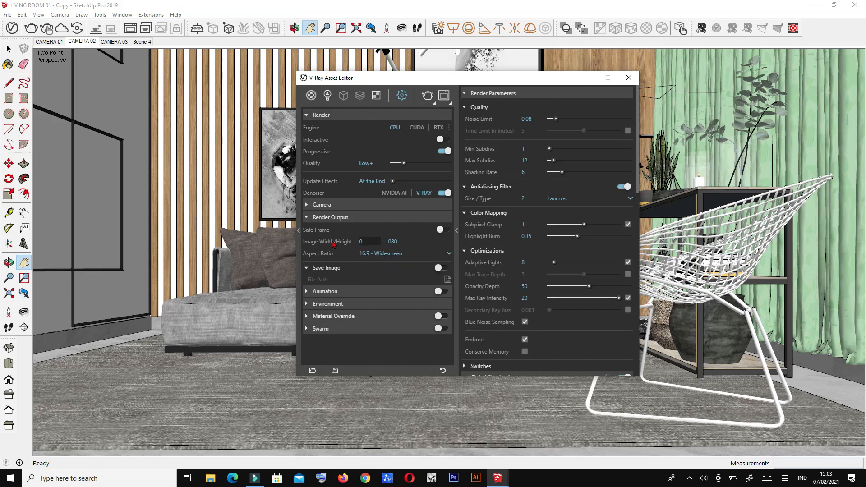
pyautogui.press('BackSpace')
pyautogui.press('BackSpace')
pyautogui.press('BackSpace')
pyautogui.press('Return')
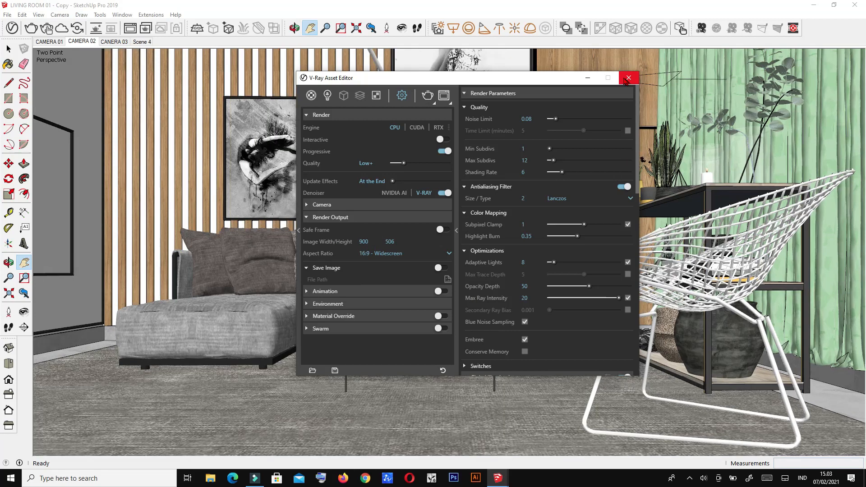
# Check the camera's exposure and stereo switches, leaving exposure on and stereo off, and close the V-Ray Asset Editor.
pyautogui.moveTo(551, 77)
pyautogui.mouseDown()
pyautogui.moveTo(412, 77)
pyautogui.moveTo(529, 71)
pyautogui.mouseUp()
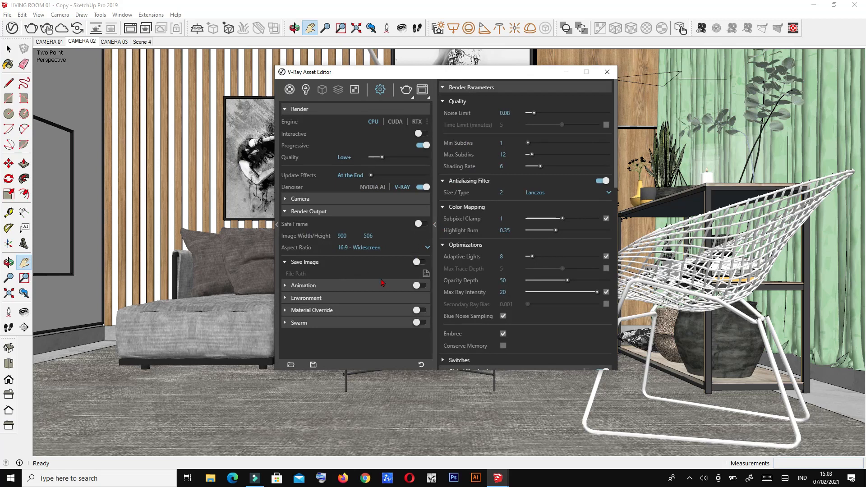
pyautogui.click(349, 215)
pyautogui.click(348, 199)
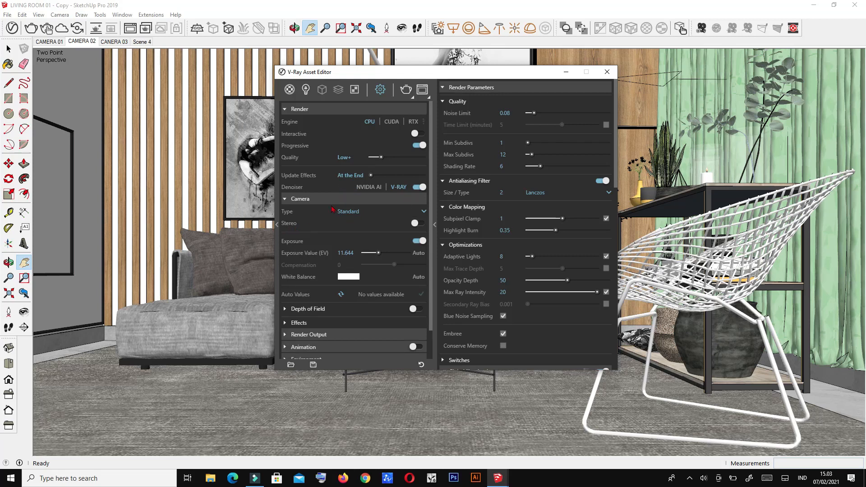
pyautogui.click(420, 242)
pyautogui.click(415, 242)
pyautogui.click(417, 223)
pyautogui.click(424, 227)
pyautogui.scroll(-1, 353, 301)
pyautogui.scroll(1, 283, 350)
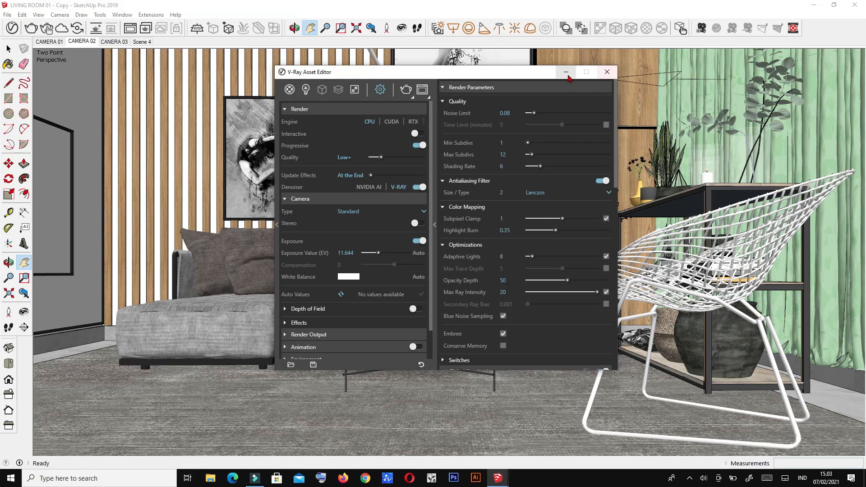
pyautogui.click(607, 73)
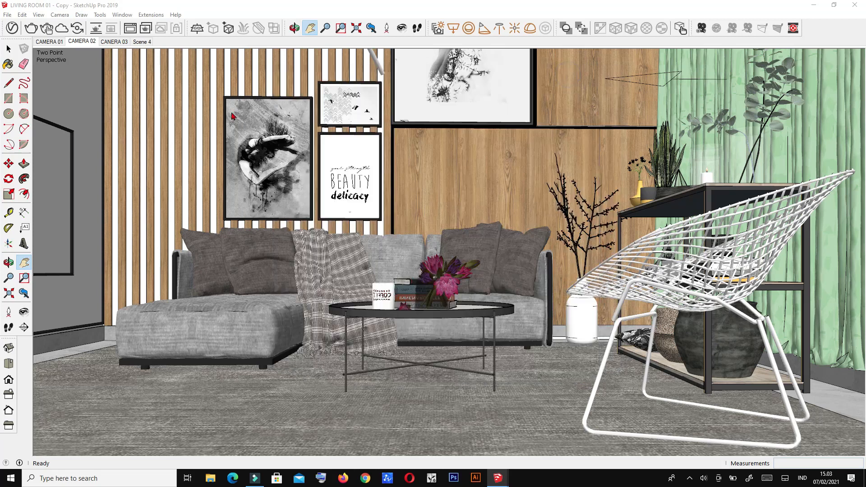
# Render the CAMERA 02 view with V-Ray and reposition the frame buffer window.
pyautogui.click(30, 30)
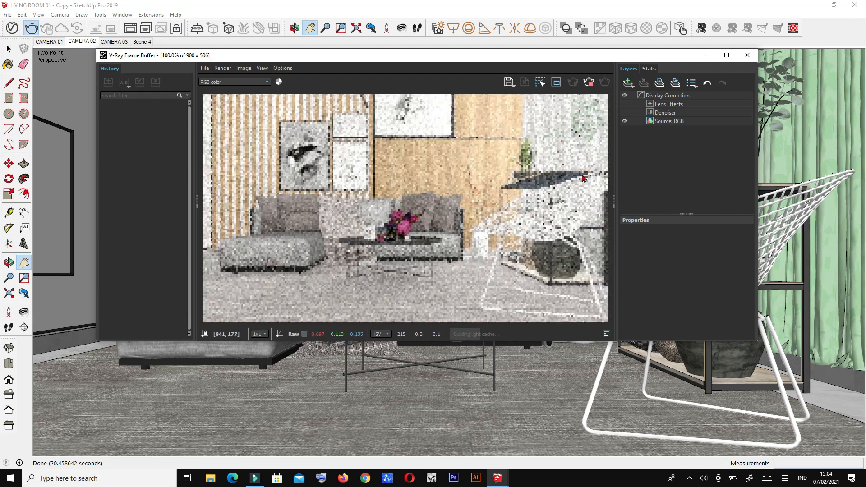
pyautogui.moveTo(513, 58); pyautogui.dragTo(494, 76)
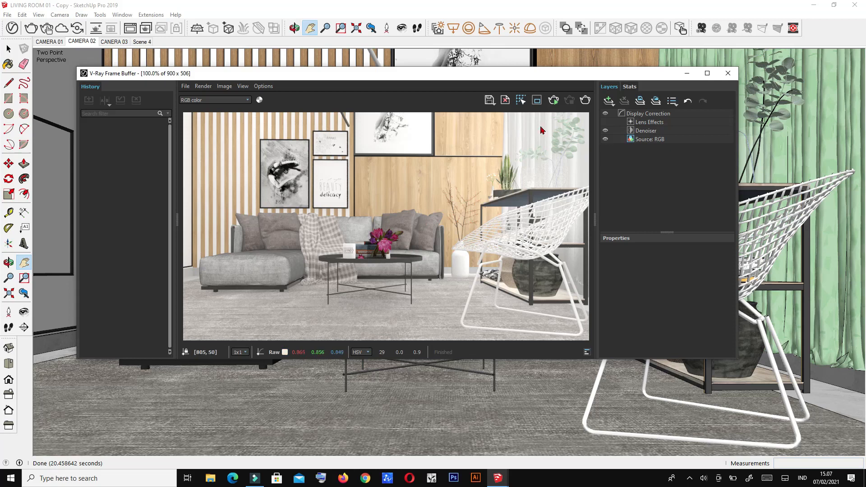
# Save the rendered image to the Pictures folder as a JPEG file named 1, and close the frame buffer.
pyautogui.click(489, 100)
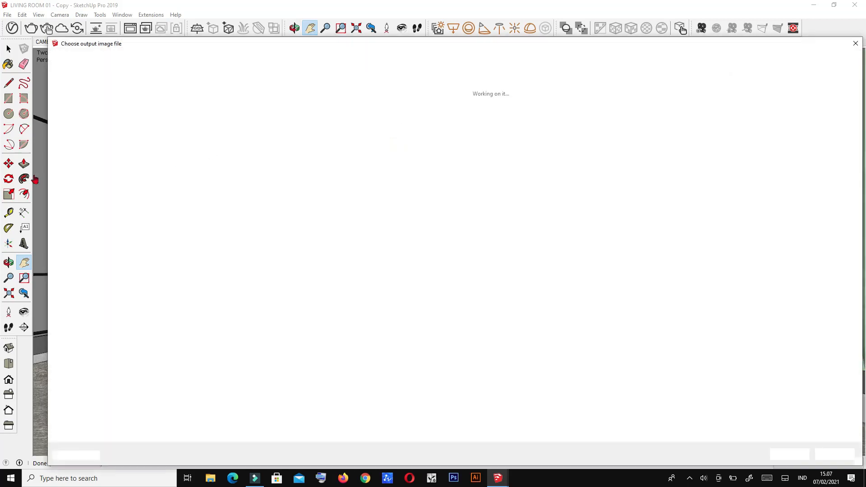
pyautogui.click(83, 193)
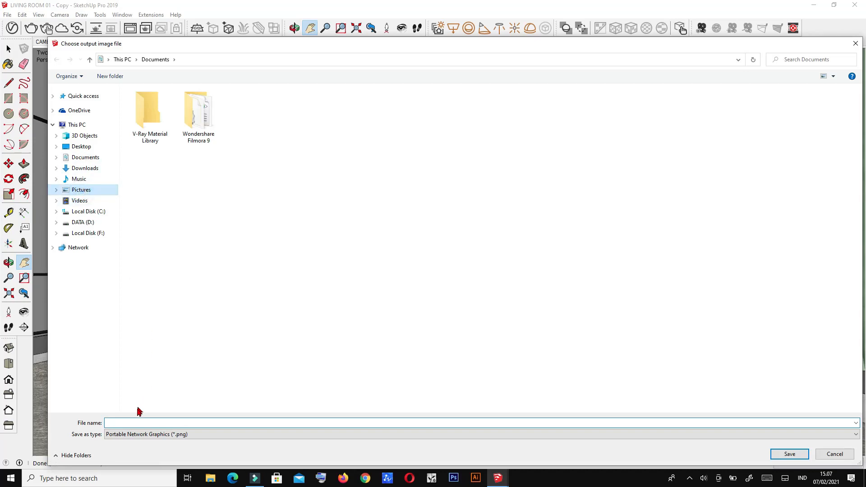
pyautogui.click(131, 422)
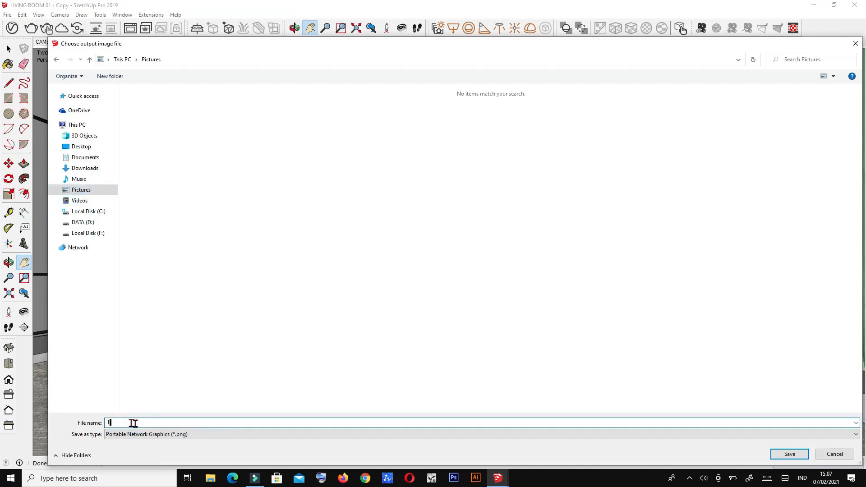
pyautogui.click(199, 434)
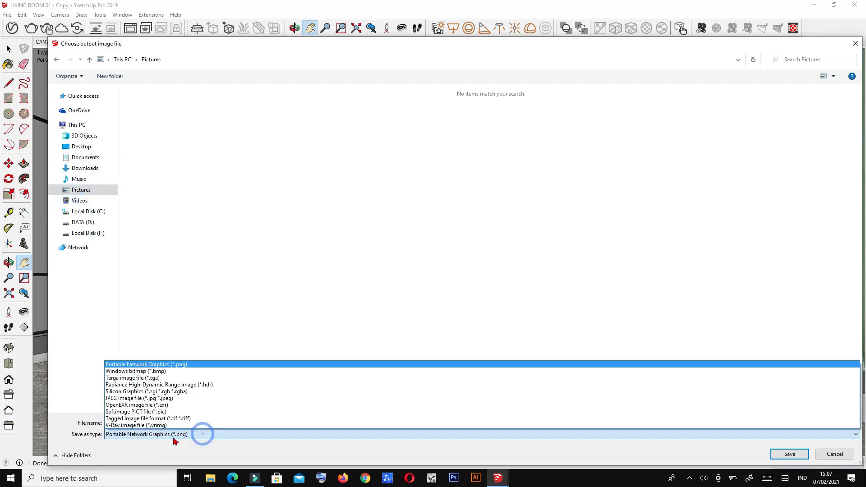
pyautogui.click(138, 400)
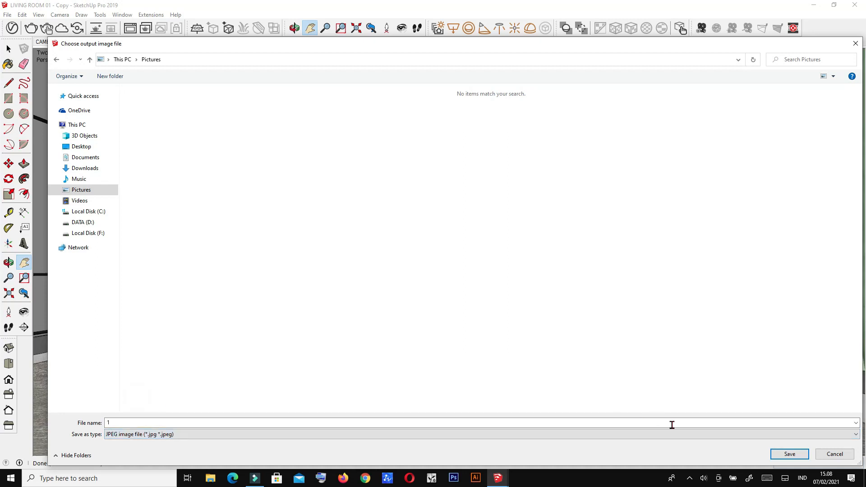
pyautogui.click(788, 455)
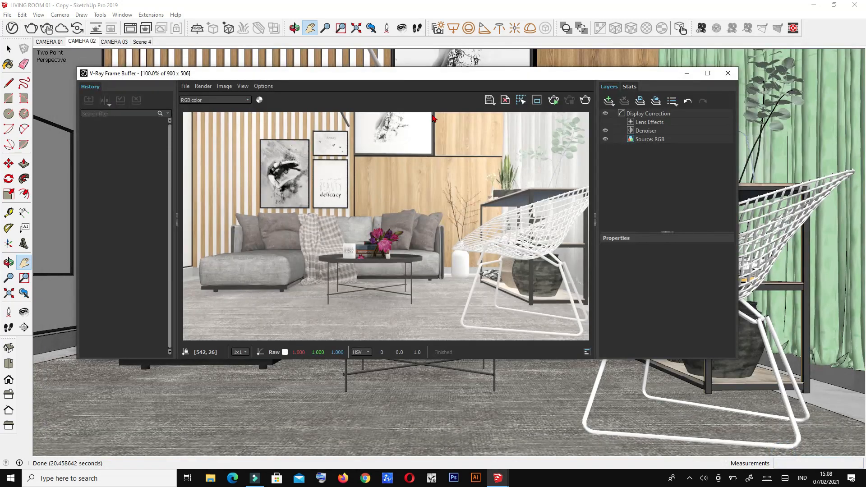
pyautogui.moveTo(465, 75); pyautogui.dragTo(503, 88)
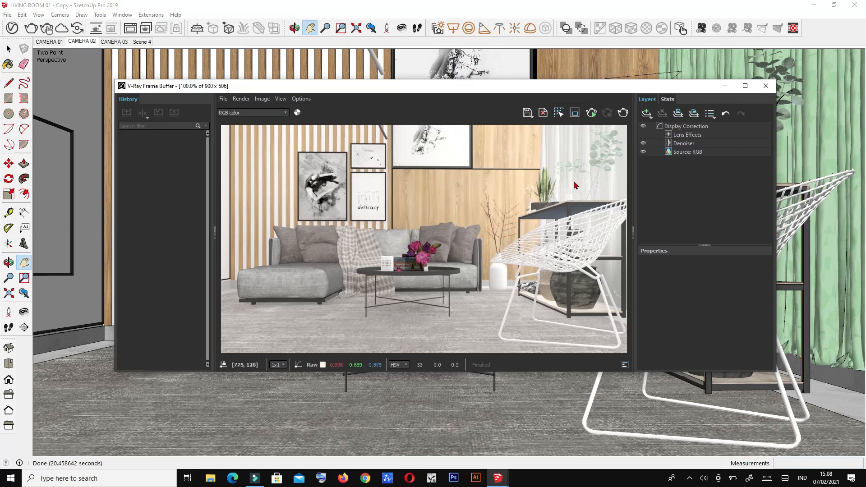
pyautogui.click(767, 86)
# Enter the nested groups of the shelf beside the curtain down to the vases standing on it.
pyautogui.scroll(2, 718, 178)
pyautogui.moveTo(715, 179)
pyautogui.mouseDown(button='middle')
pyautogui.moveTo(747, 237)
pyautogui.moveTo(732, 243)
pyautogui.moveTo(289, 293)
pyautogui.moveTo(445, 342)
pyautogui.mouseUp(button='middle')
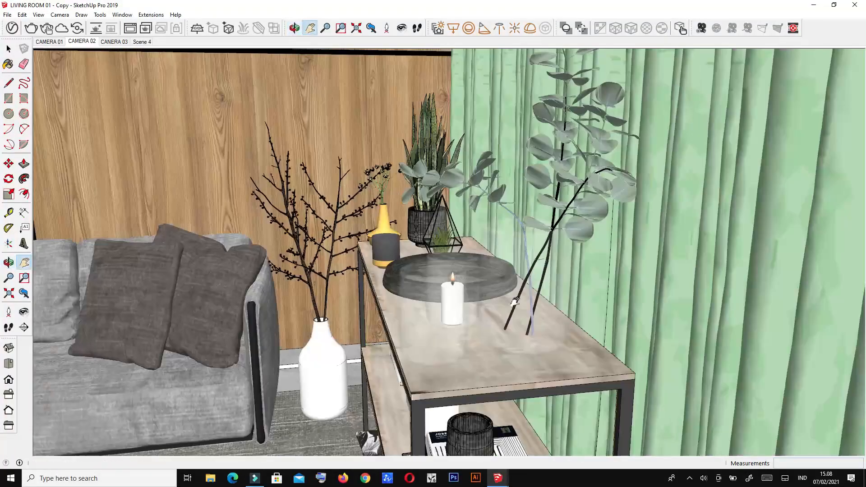
pyautogui.press('space')
pyautogui.click(432, 311)
pyautogui.moveTo(432, 311)
pyautogui.mouseDown(button='middle')
pyautogui.moveTo(569, 305)
pyautogui.moveTo(421, 304)
pyautogui.moveTo(417, 285)
pyautogui.moveTo(509, 332)
pyautogui.moveTo(447, 297)
pyautogui.moveTo(412, 230)
pyautogui.moveTo(388, 214)
pyautogui.mouseUp(button='middle')
pyautogui.doubleClick(421, 304)
pyautogui.doubleClick(510, 335)
pyautogui.click(508, 339)
pyautogui.scroll(-4, 411, 229)
pyautogui.moveTo(316, 181)
pyautogui.keyDown('shift'); pyautogui.mouseDown(button='middle')
pyautogui.moveTo(487, 284)
pyautogui.moveTo(467, 255)
pyautogui.mouseUp(button='middle'); pyautogui.keyUp('shift')
# Activate the Paint Bucket and sample the 0025_Coral material from the objects on the shelf.
pyautogui.press('b')
pyautogui.click(861, 113)
pyautogui.scroll(6, 324, 180)
pyautogui.scroll(-2, 324, 181)
pyautogui.click(332, 207)
pyautogui.scroll(-6, 343, 210)
pyautogui.moveTo(510, 296)
pyautogui.mouseDown(button='middle')
pyautogui.moveTo(572, 321)
pyautogui.moveTo(553, 378)
pyautogui.mouseUp(button='middle')
pyautogui.scroll(4, 583, 325)
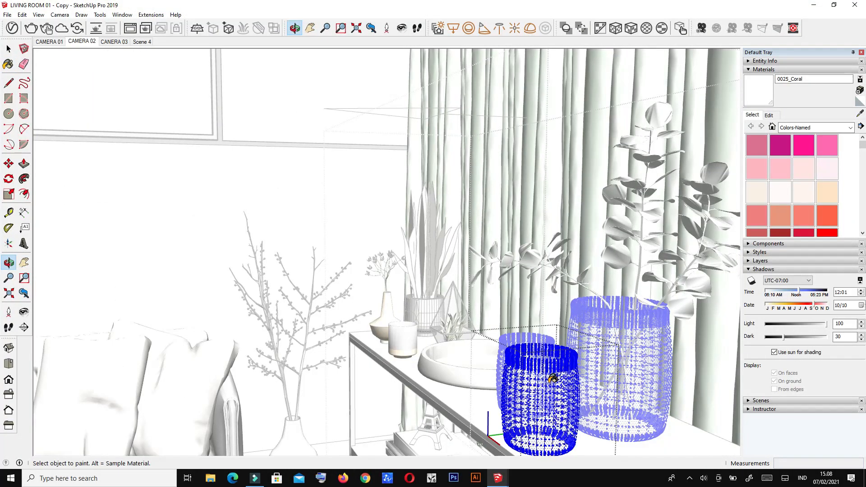
pyautogui.scroll(5, 548, 384)
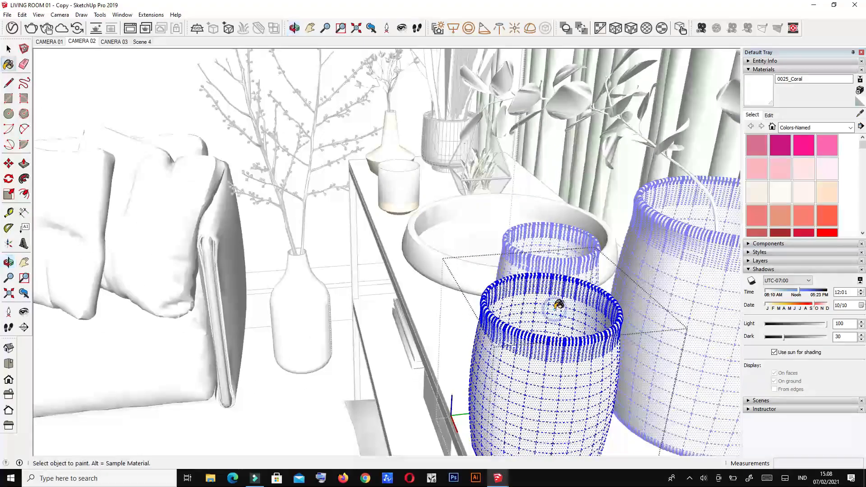
# Bring up the 0025_Coral material in the V-Ray Asset Editor and set its reflection glossiness to 0.55.
pyautogui.click(11, 28)
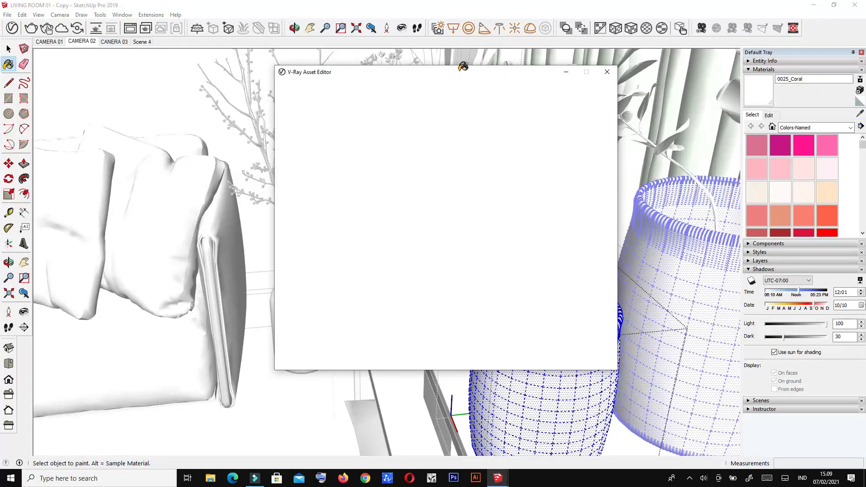
pyautogui.moveTo(465, 77); pyautogui.dragTo(351, 77)
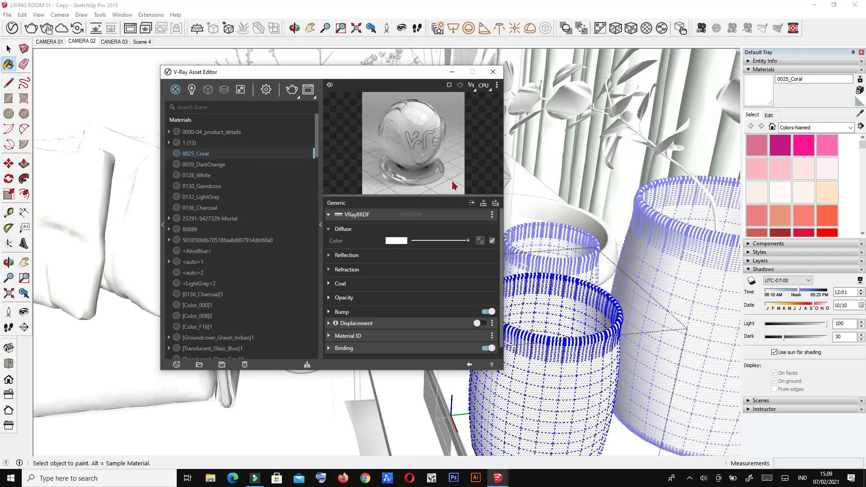
pyautogui.click(387, 256)
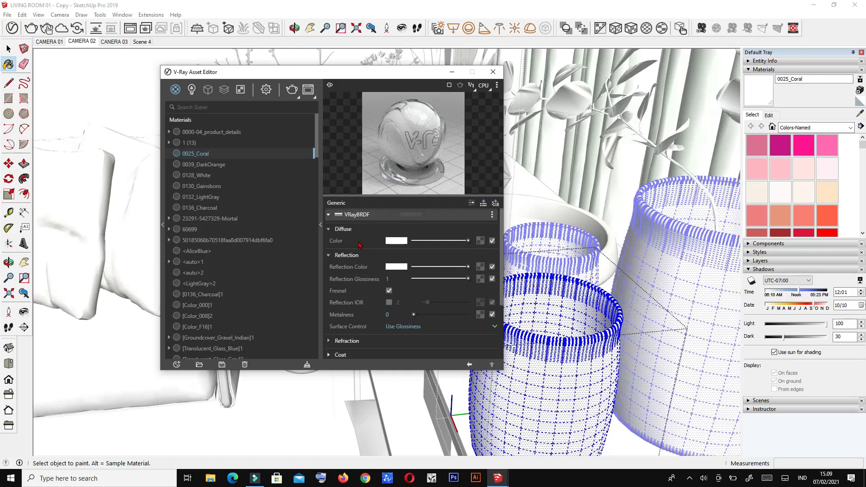
pyautogui.moveTo(468, 280); pyautogui.dragTo(445, 279)
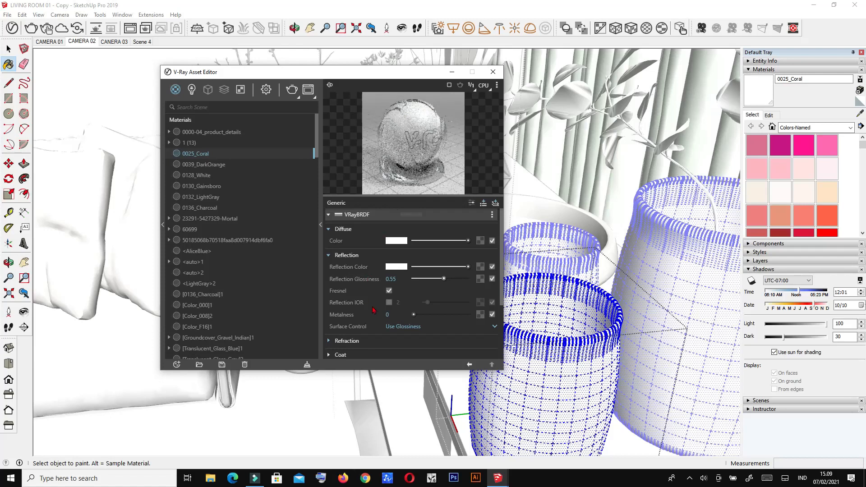
# Try refraction IOR values of 6.86 and 0 on the 0025_Coral material, set the IOR to 2, and close the Asset Editor.
pyautogui.scroll(-3, 372, 324)
pyautogui.click(348, 257)
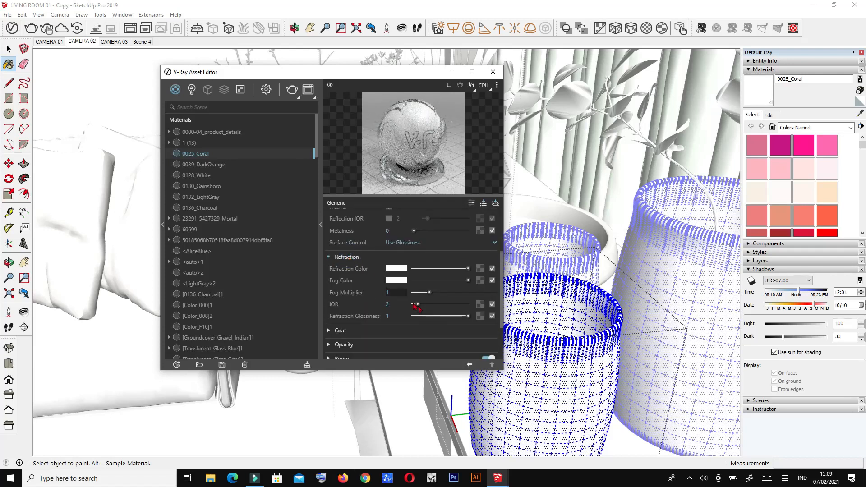
pyautogui.moveTo(418, 305); pyautogui.dragTo(431, 306)
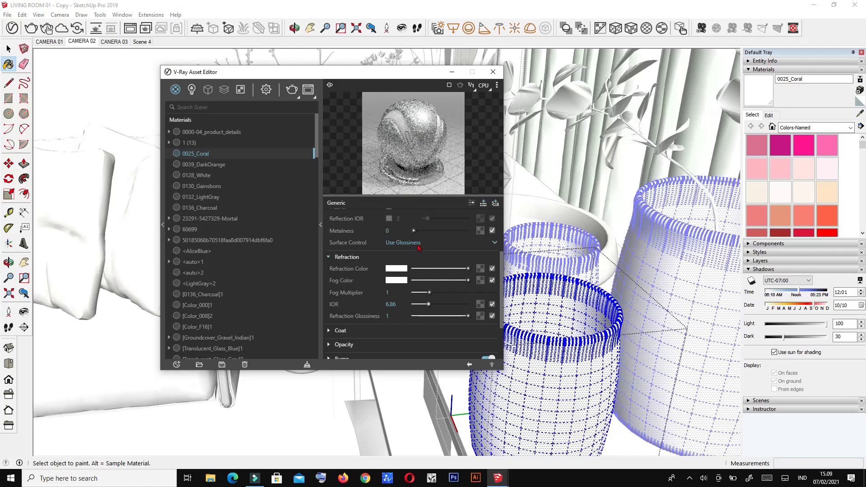
pyautogui.moveTo(428, 304); pyautogui.dragTo(413, 303)
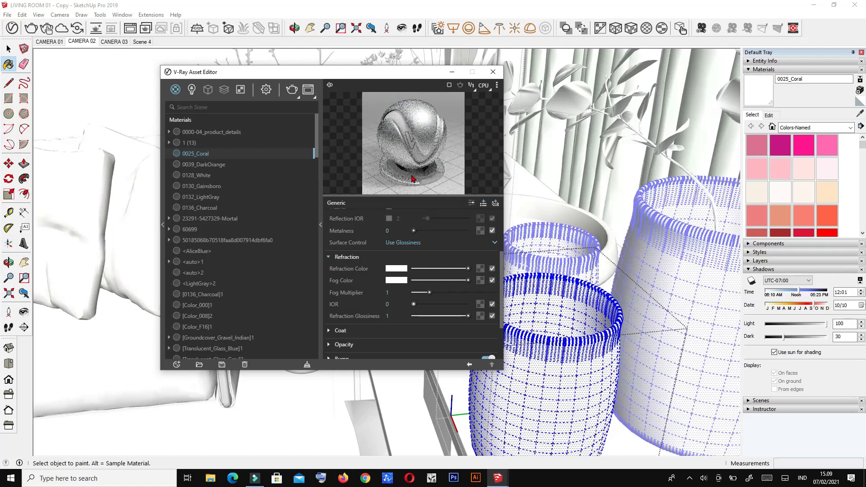
pyautogui.doubleClick(387, 304)
pyautogui.write('2')
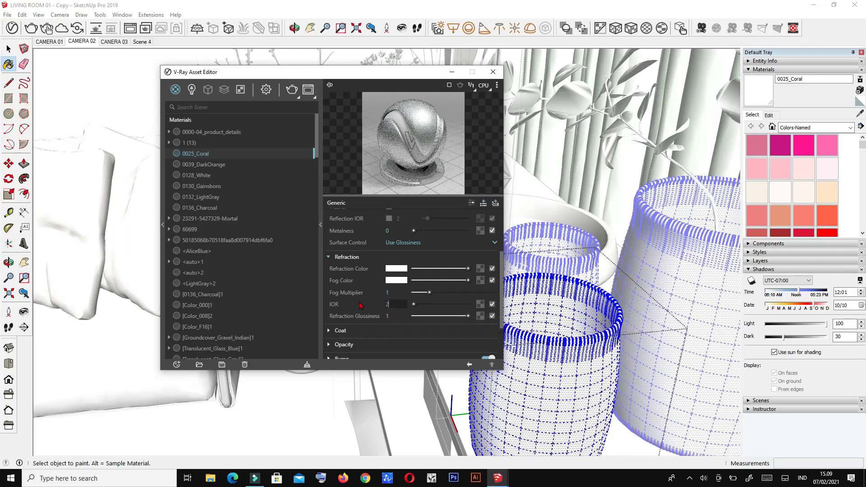
pyautogui.press('Return')
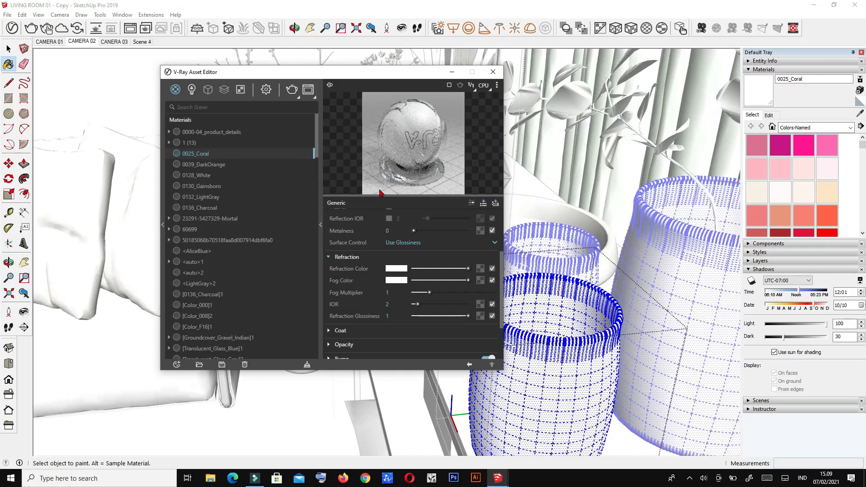
pyautogui.moveTo(423, 75); pyautogui.dragTo(551, 123)
pyautogui.click(620, 119)
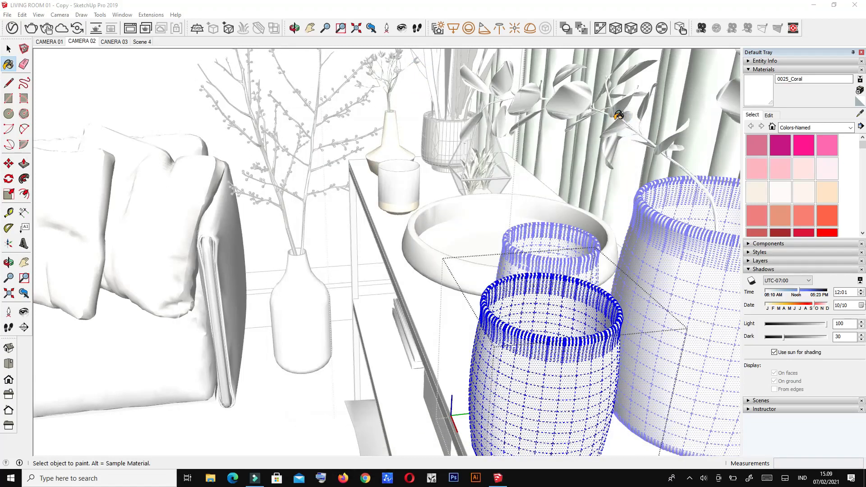
# Return to the CAMERA 02 scene and exit all the nested groups.
pyautogui.click(83, 41)
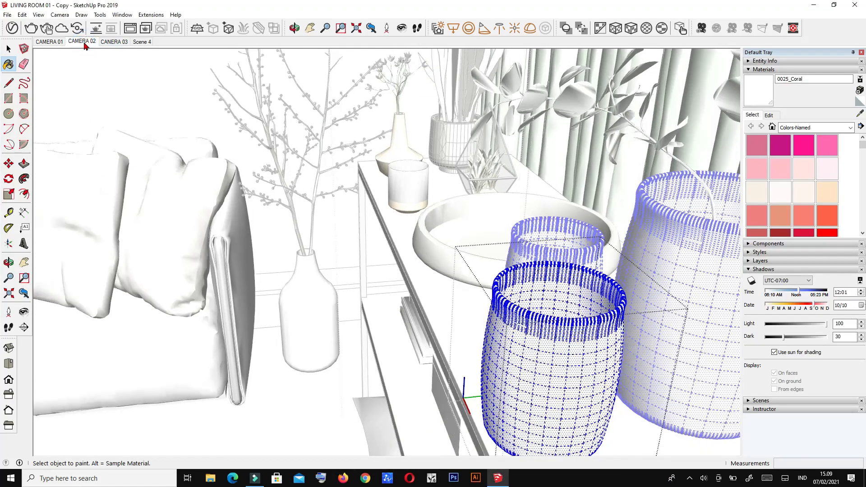
pyautogui.click(9, 49)
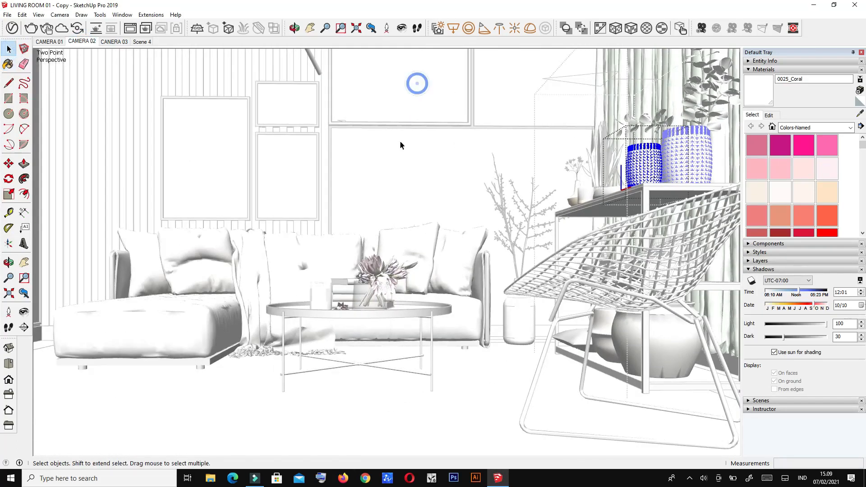
pyautogui.click(447, 145)
pyautogui.click(423, 160)
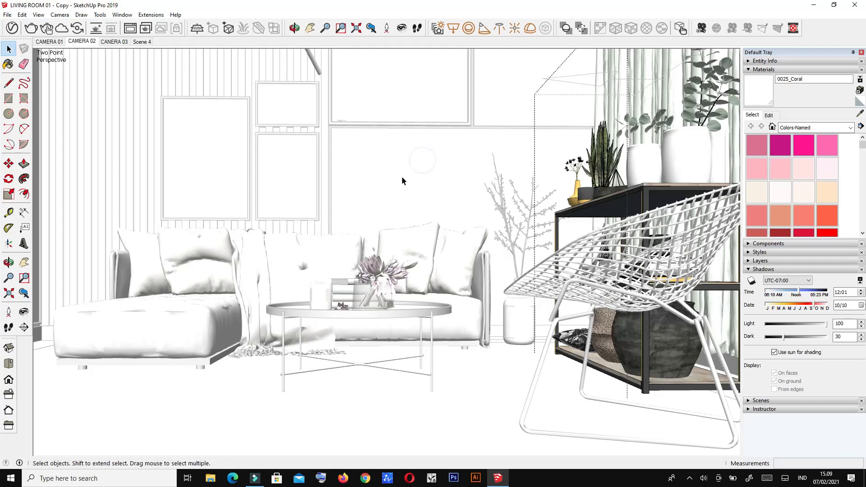
pyautogui.click(430, 153)
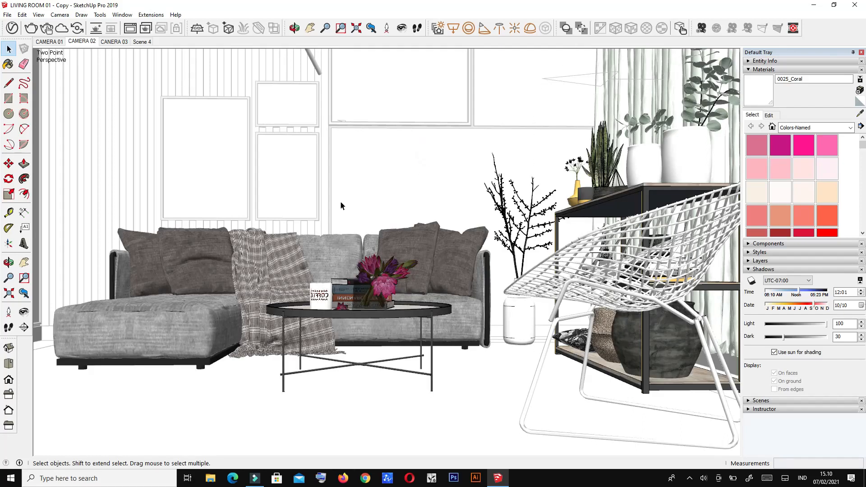
pyautogui.click(430, 154)
pyautogui.moveTo(524, 202); pyautogui.dragTo(217, 214, button='middle')
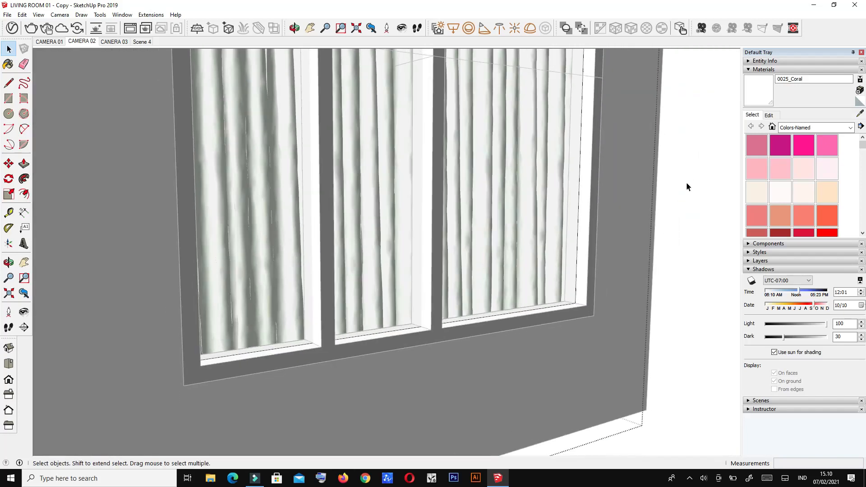
pyautogui.click(689, 176)
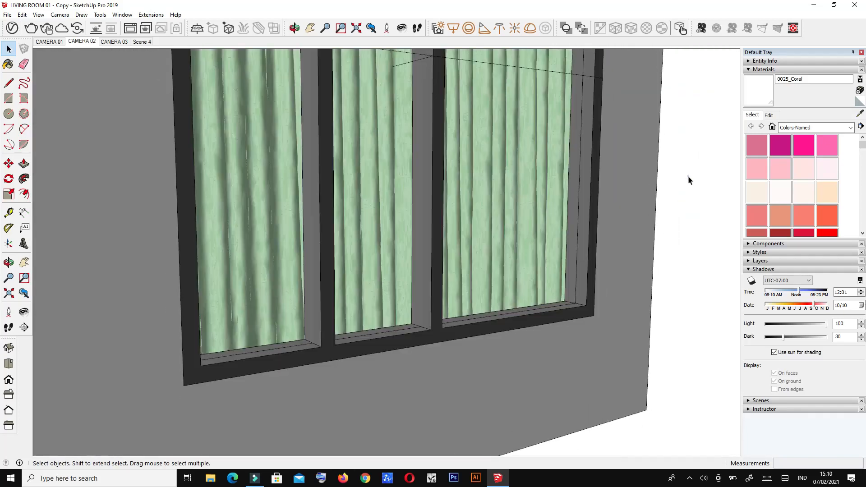
# Switch to the CAMERA 01 scene and close the Default Tray.
pyautogui.click(63, 42)
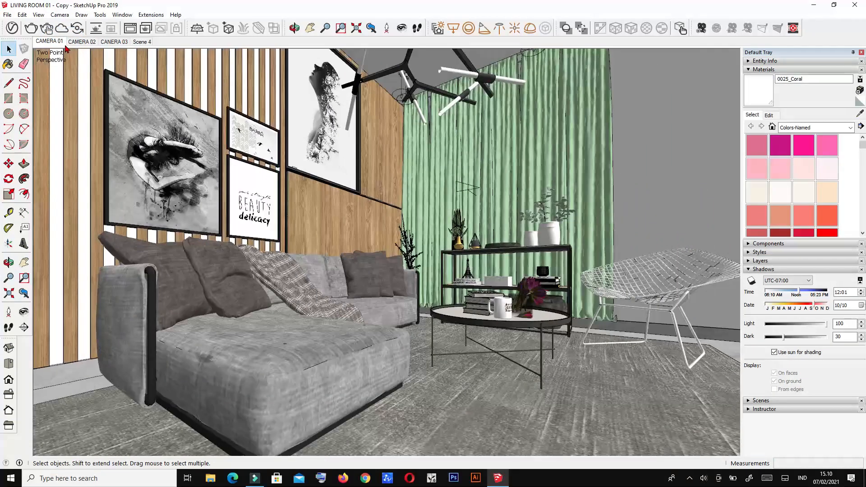
pyautogui.click(862, 53)
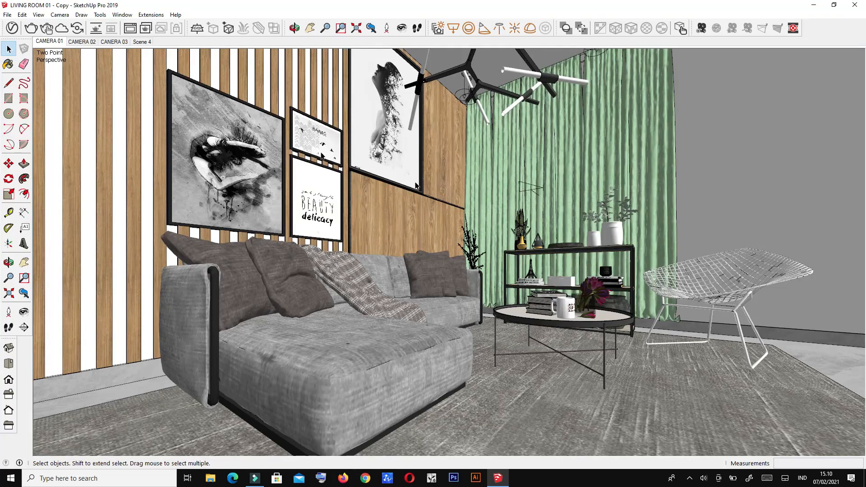
# In the V-Ray environment settings, set the background colour to white with a colour temperature of 6500 K.
pyautogui.click(12, 28)
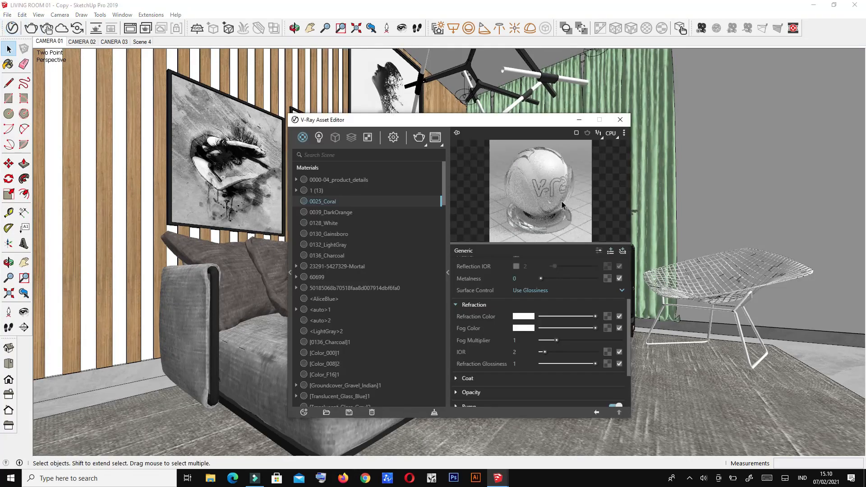
pyautogui.moveTo(532, 120); pyautogui.dragTo(555, 94)
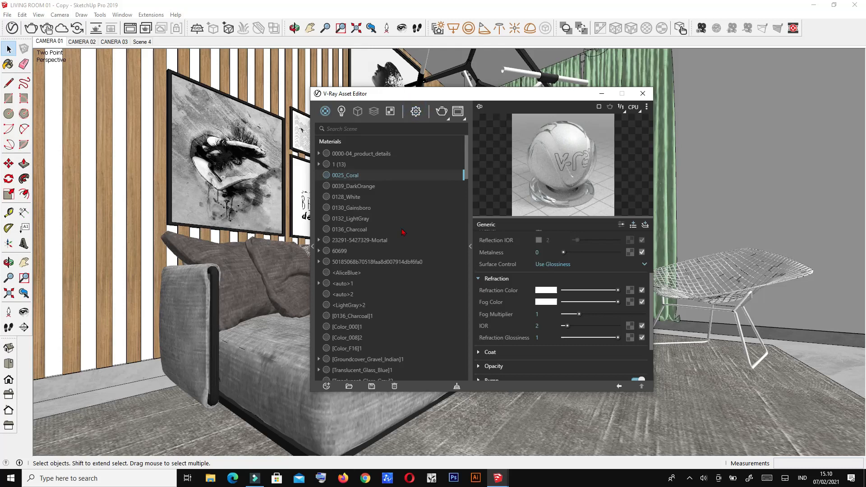
pyautogui.click(416, 111)
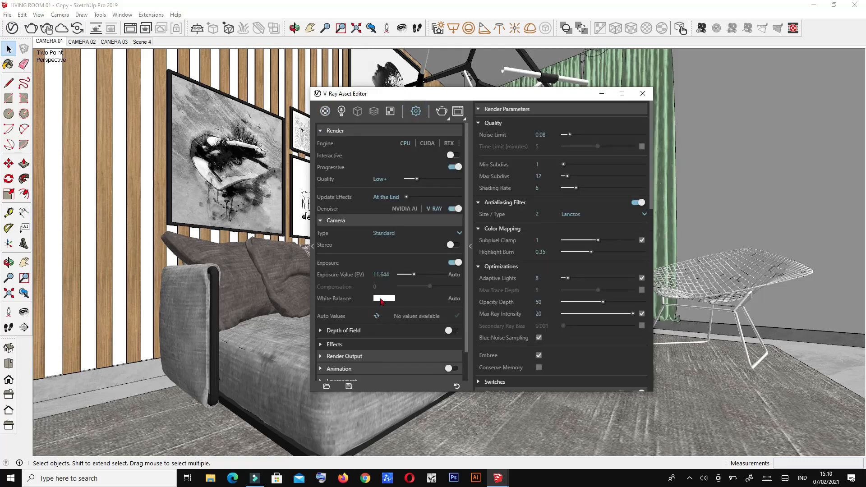
pyautogui.scroll(-2, 381, 301)
pyautogui.click(370, 351)
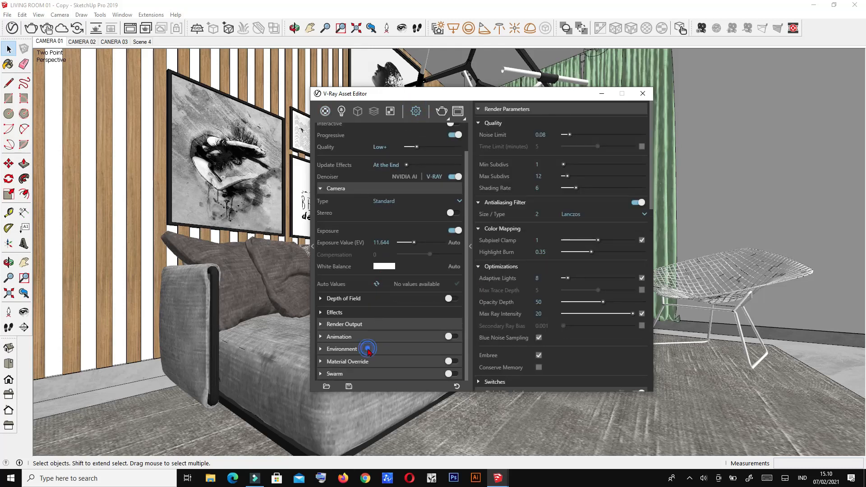
pyautogui.scroll(-4, 370, 351)
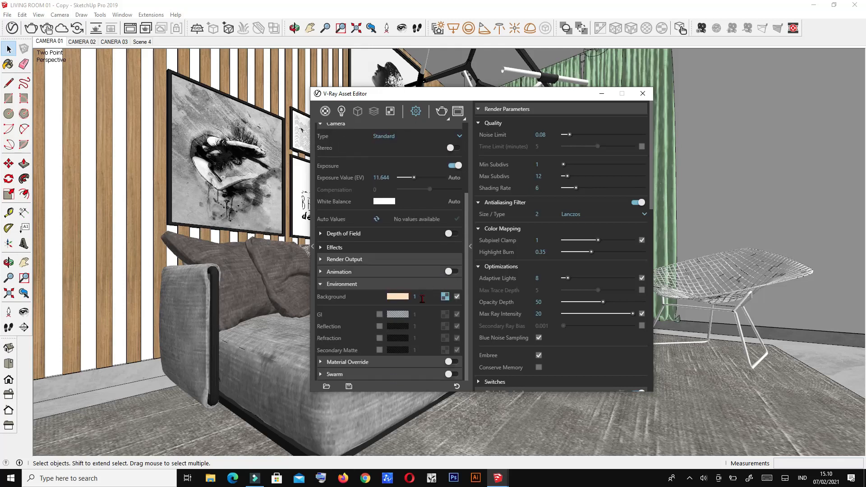
pyautogui.click(403, 298)
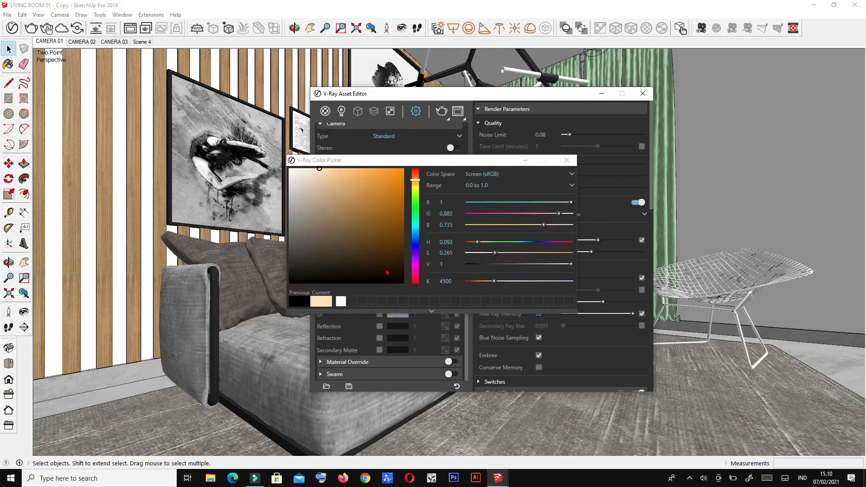
pyautogui.click(291, 168)
pyautogui.click(290, 169)
pyautogui.doubleClick(454, 281)
pyautogui.write('65')
pyautogui.press('Return')
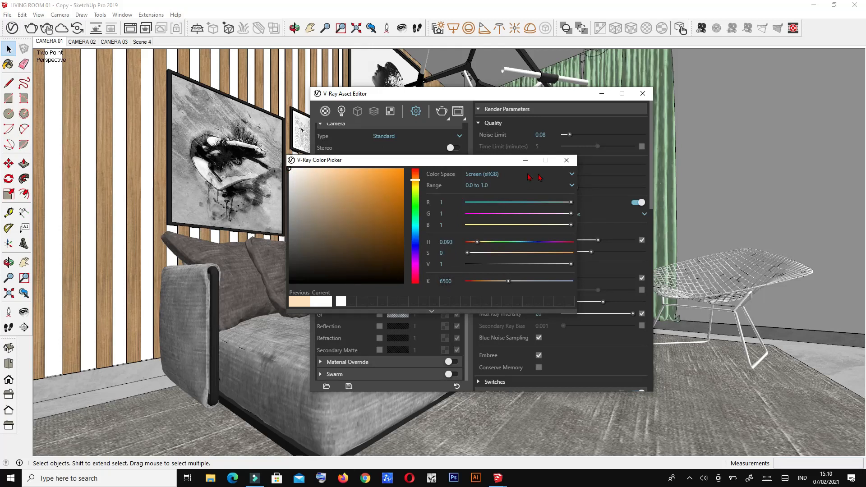
# Open the environment background's Environment Sky texture, set its size multiplier to 0.7, and close the Asset Editor.
pyautogui.click(567, 160)
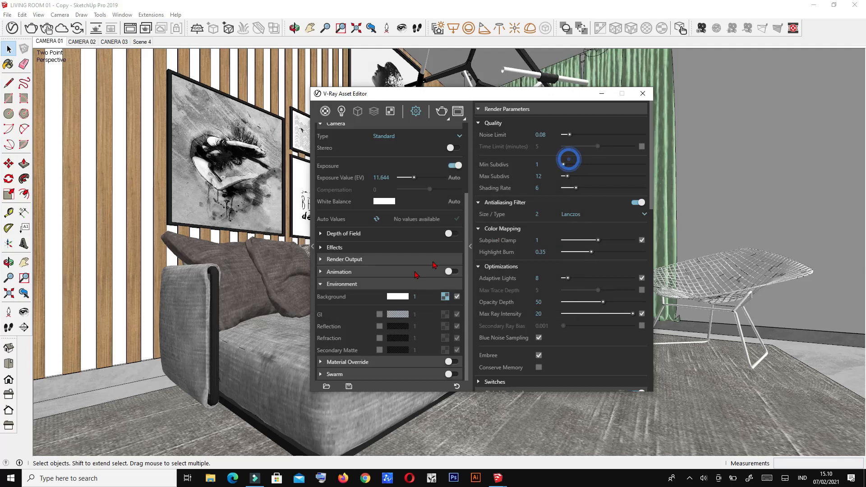
pyautogui.click(445, 296)
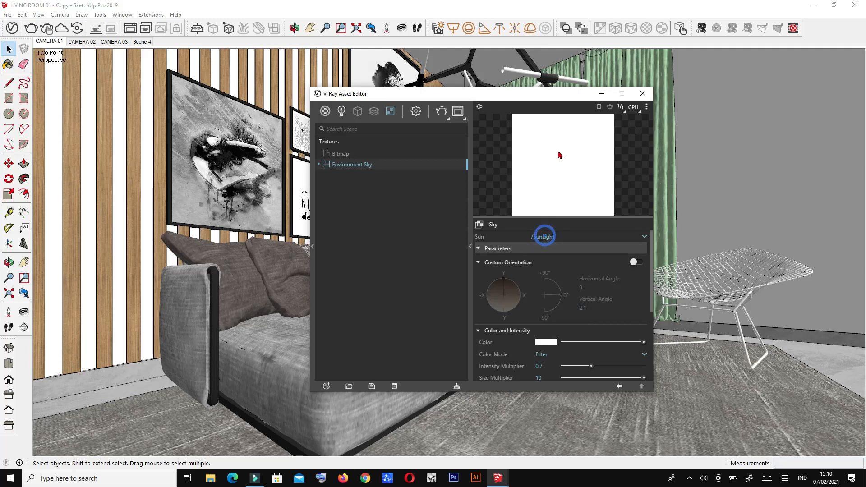
pyautogui.click(344, 157)
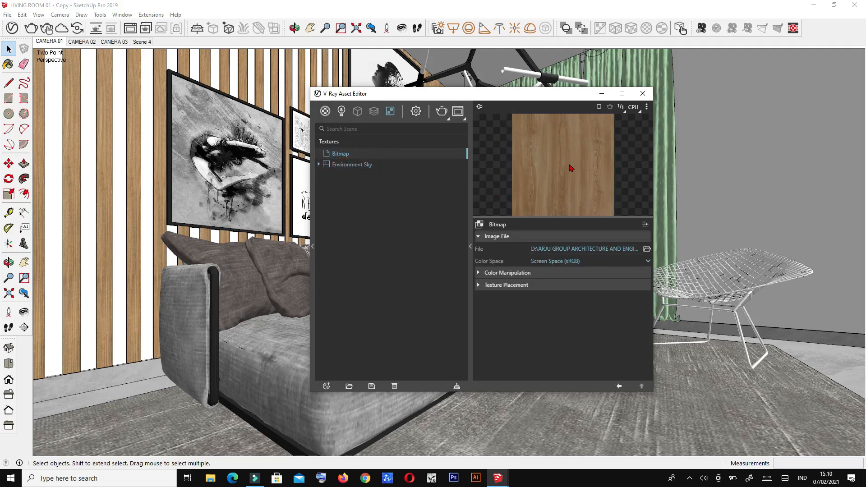
pyautogui.click(350, 166)
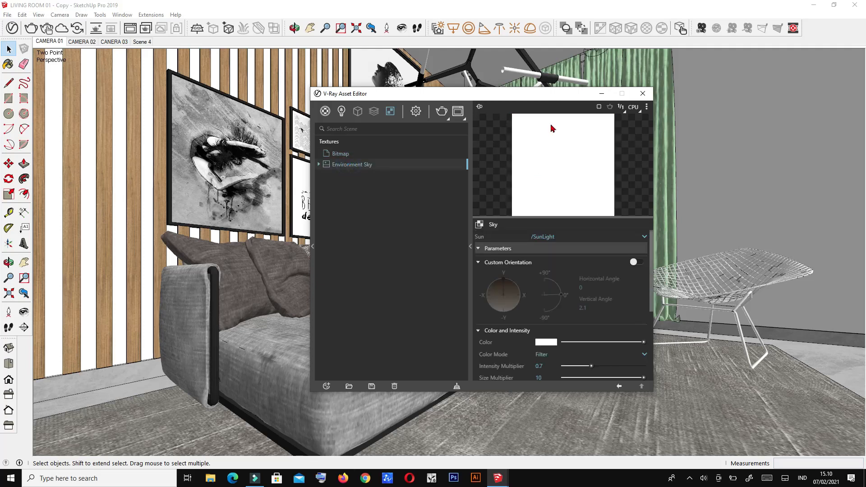
pyautogui.scroll(-3, 563, 352)
pyautogui.doubleClick(539, 287)
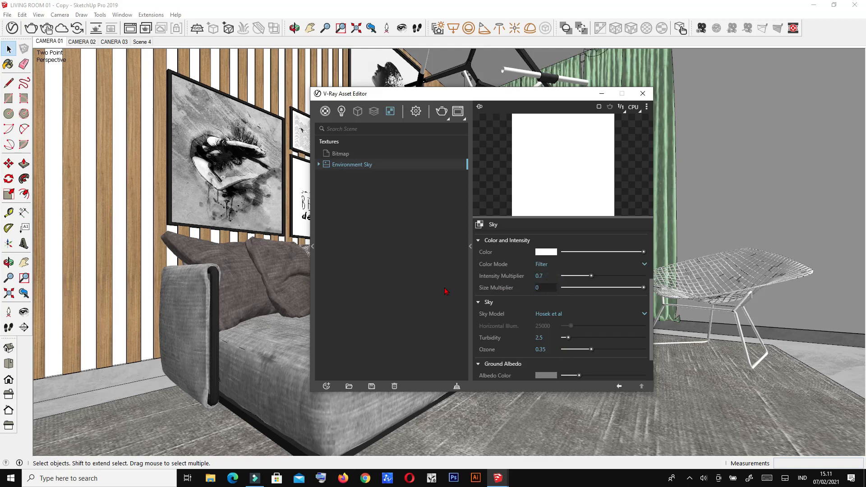
pyautogui.press('Return')
pyautogui.click(643, 93)
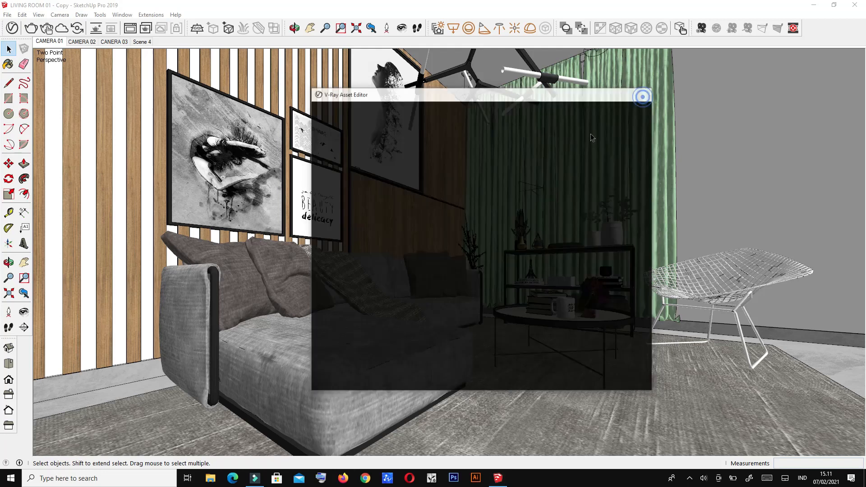
# In the V-Ray lights list, set the Rectangle Light's intensity to 35.
pyautogui.moveTo(496, 211); pyautogui.dragTo(413, 220, button='middle')
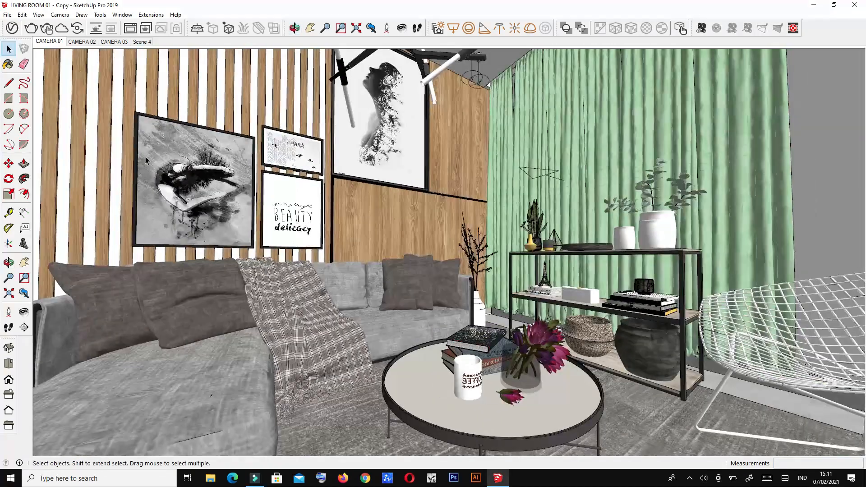
pyautogui.click(12, 28)
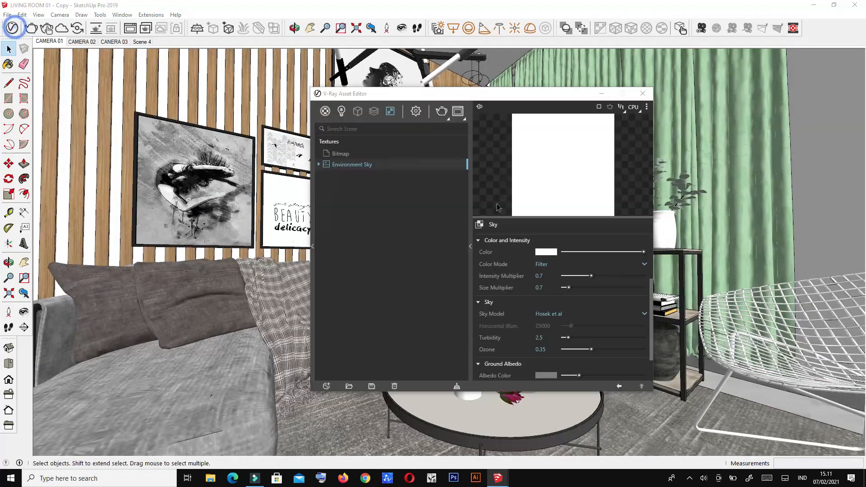
pyautogui.click(342, 112)
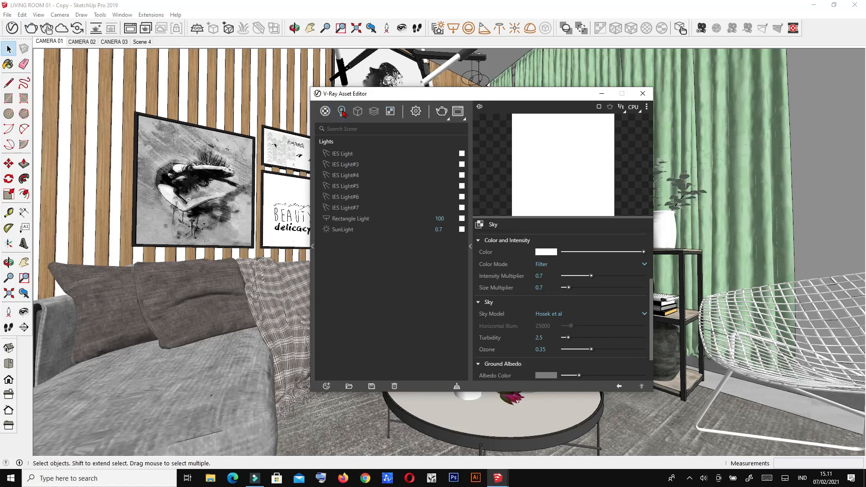
pyautogui.click(367, 230)
pyautogui.click(359, 220)
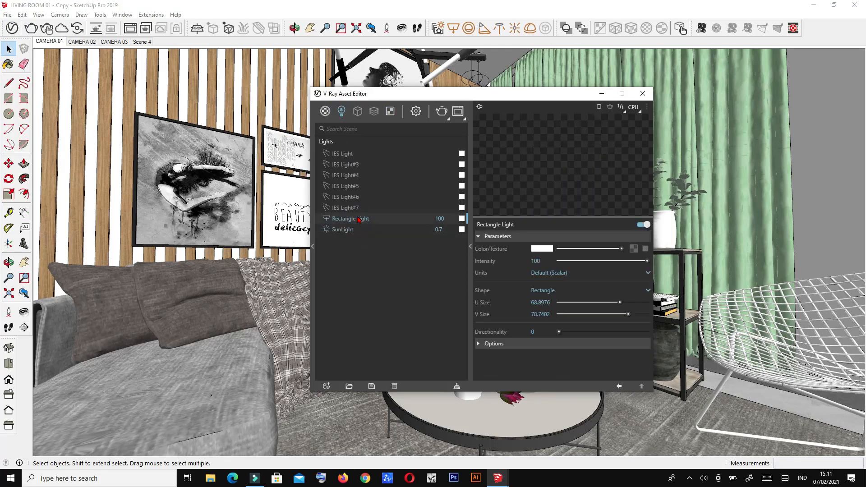
pyautogui.doubleClick(544, 261)
pyautogui.write('35')
pyautogui.press('Return')
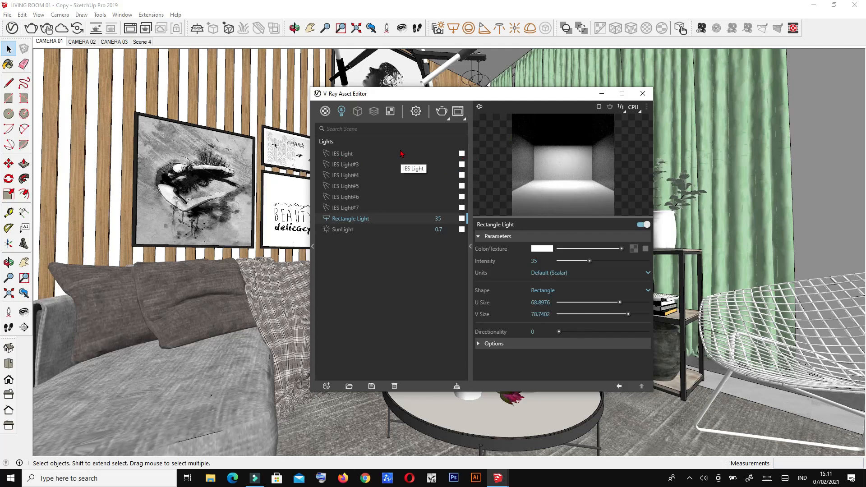
# Examine the parameters of each IES light and the Rectangle Light, and close the Asset Editor.
pyautogui.click(351, 155)
pyautogui.click(354, 165)
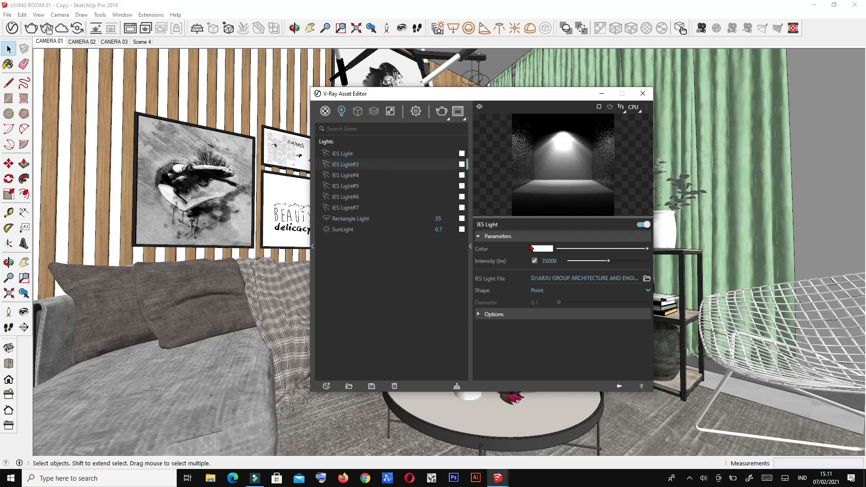
pyautogui.click(359, 176)
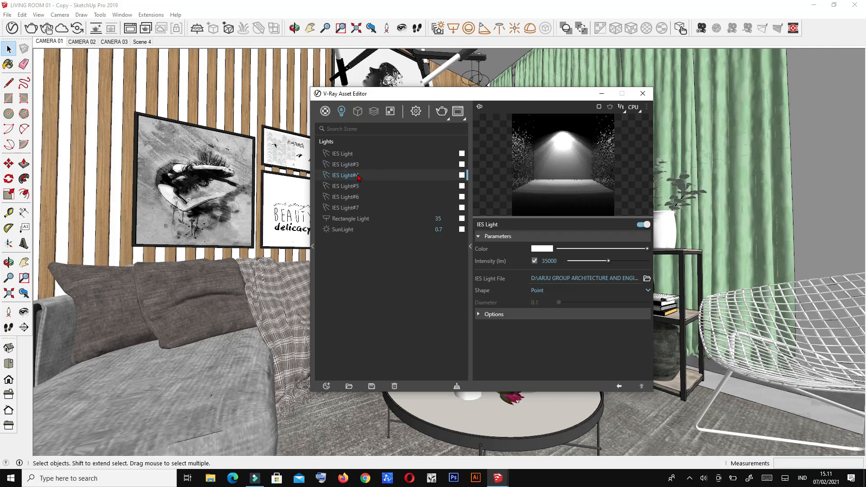
pyautogui.click(353, 186)
pyautogui.click(354, 198)
pyautogui.click(355, 208)
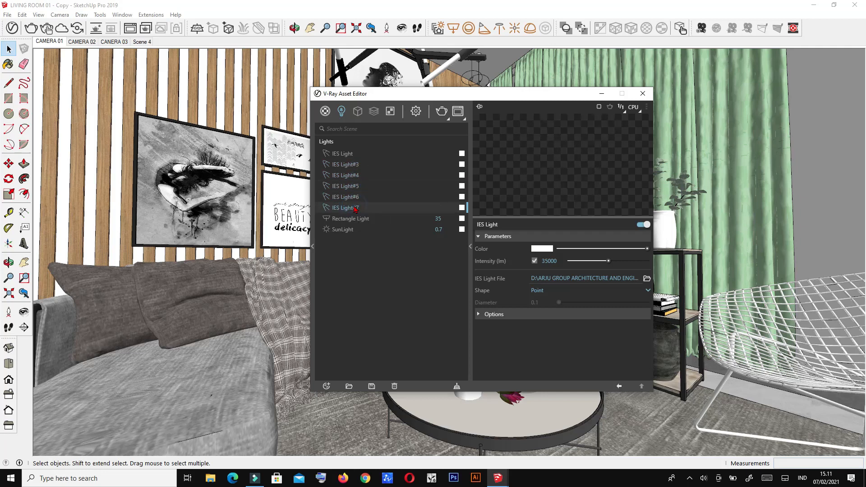
pyautogui.click(349, 219)
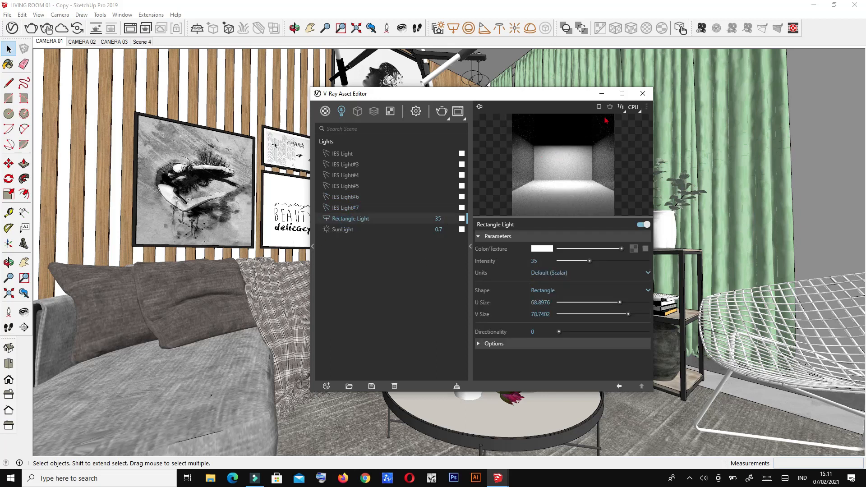
pyautogui.click(643, 94)
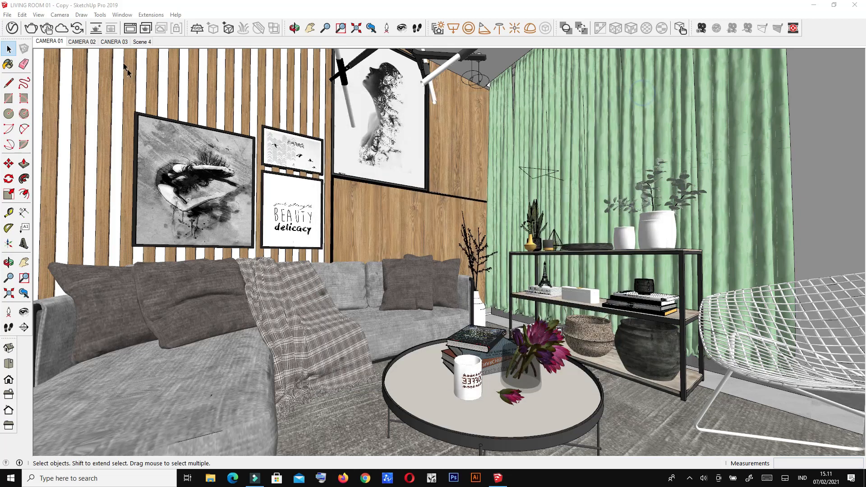
# View the CANERA 03 and Scene 4 scenes and return to the CAMERA 01 scene.
pyautogui.click(114, 41)
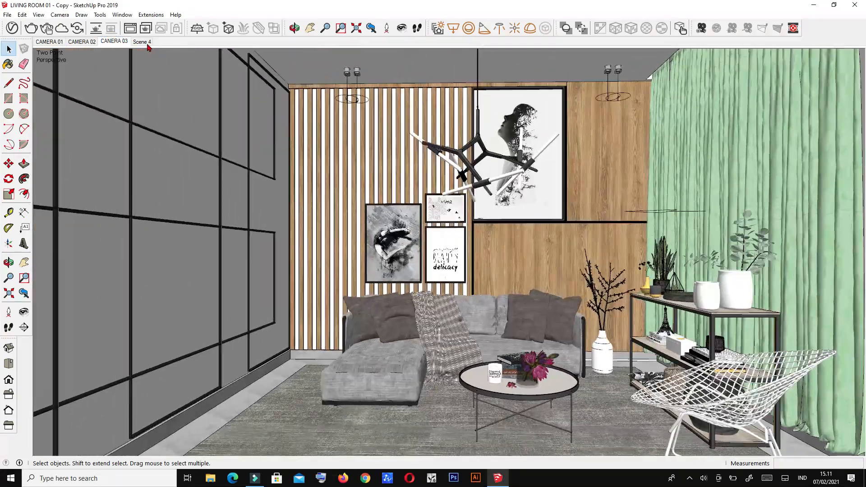
pyautogui.click(147, 43)
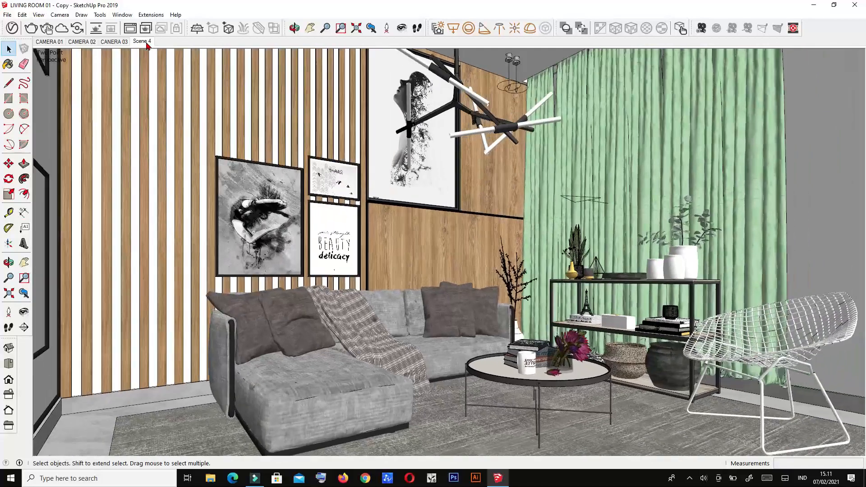
pyautogui.click(115, 42)
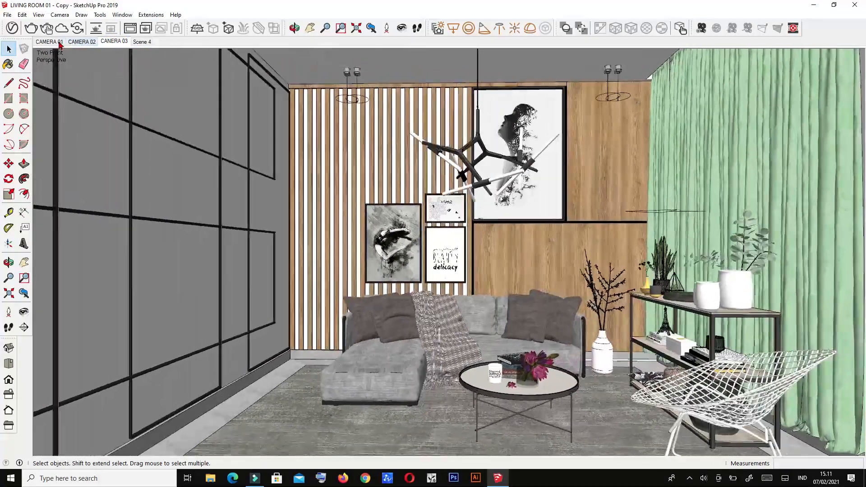
pyautogui.click(60, 43)
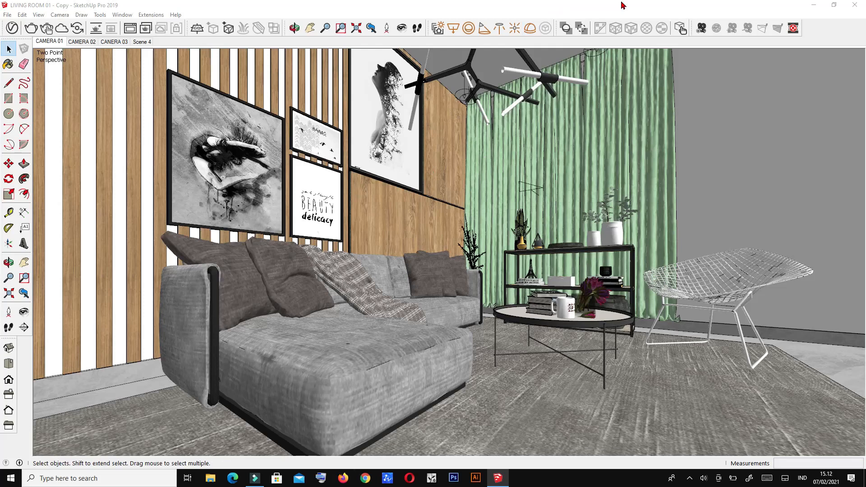
# In File Explorer, open the saved render 1 from the Pictures folder, inspect it up close, and close both windows.
pyautogui.press('super+e')
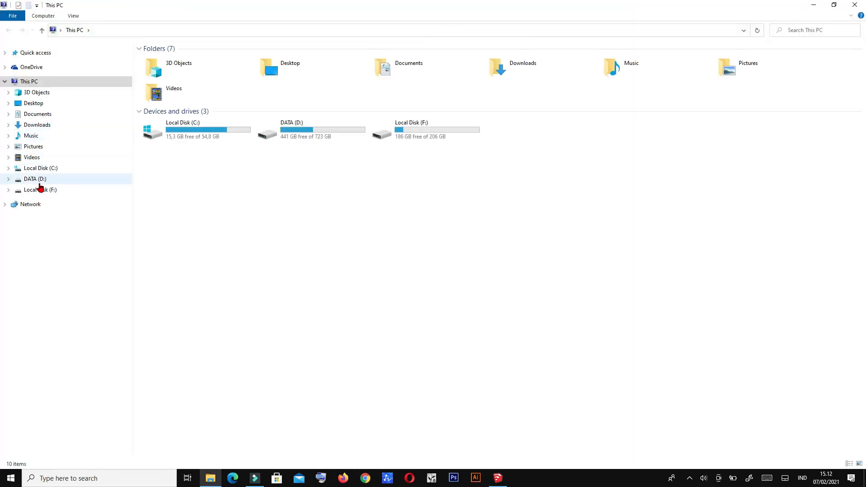
pyautogui.click(34, 147)
pyautogui.doubleClick(173, 82)
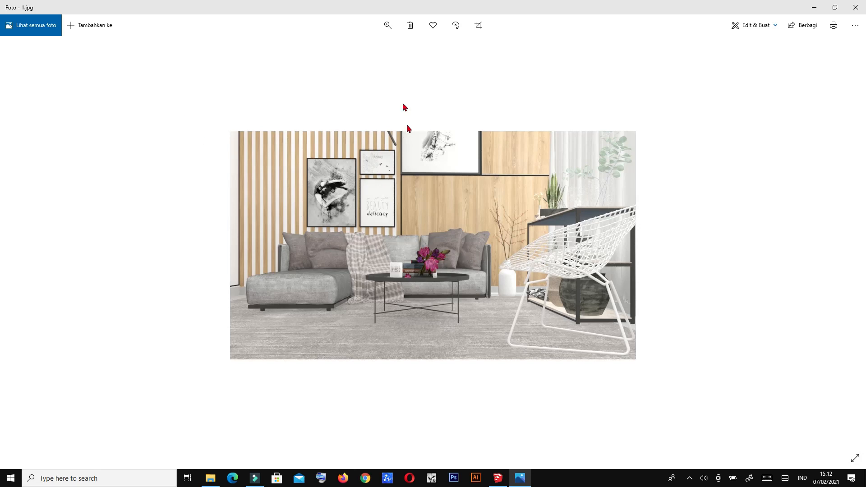
pyautogui.click(387, 27)
pyautogui.moveTo(344, 49); pyautogui.dragTo(302, 52)
pyautogui.click(856, 7)
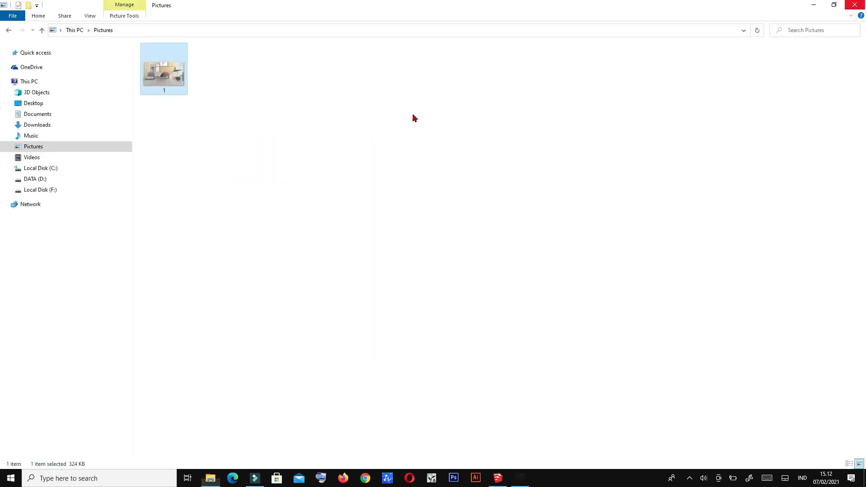
pyautogui.click(855, 5)
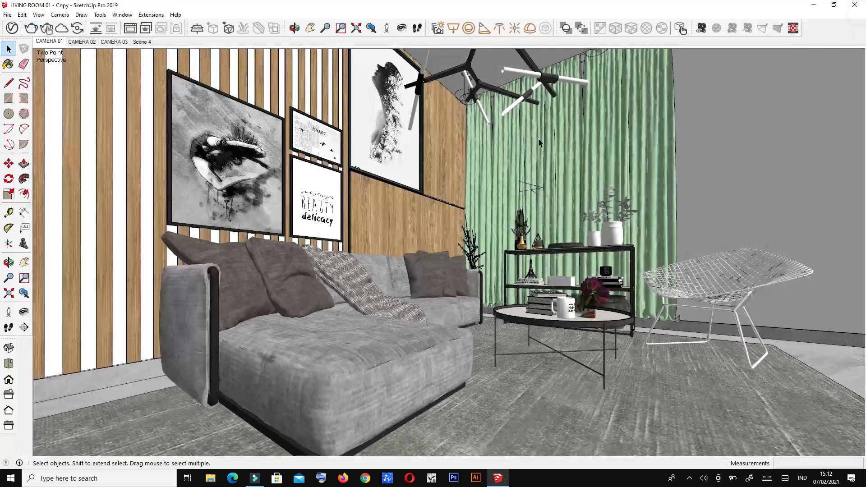
# In the V-Ray render settings, set the quality to High and close the Asset Editor.
pyautogui.click(12, 28)
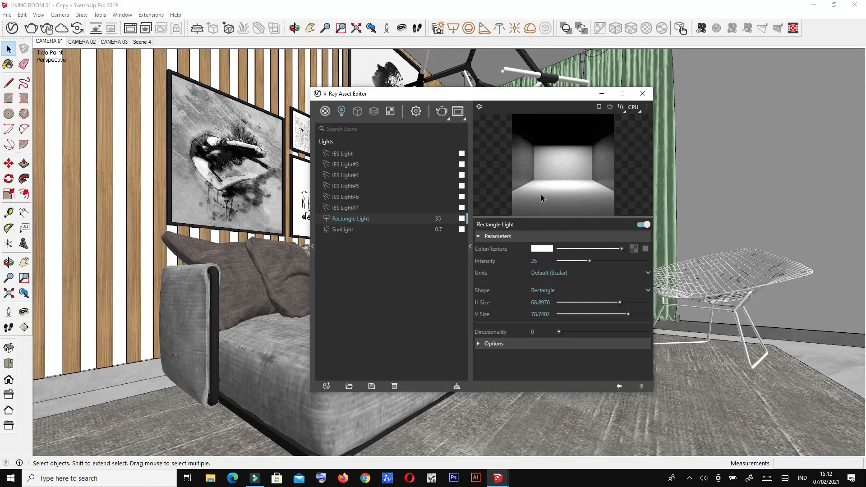
pyautogui.click(417, 114)
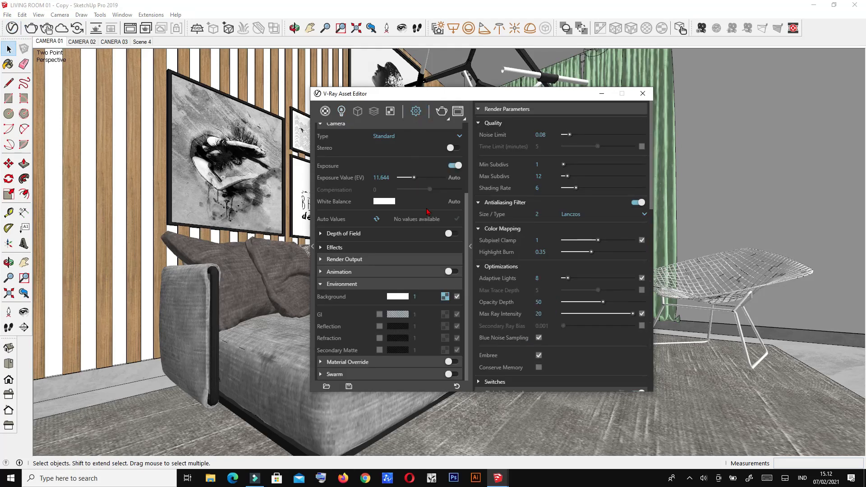
pyautogui.scroll(3, 427, 211)
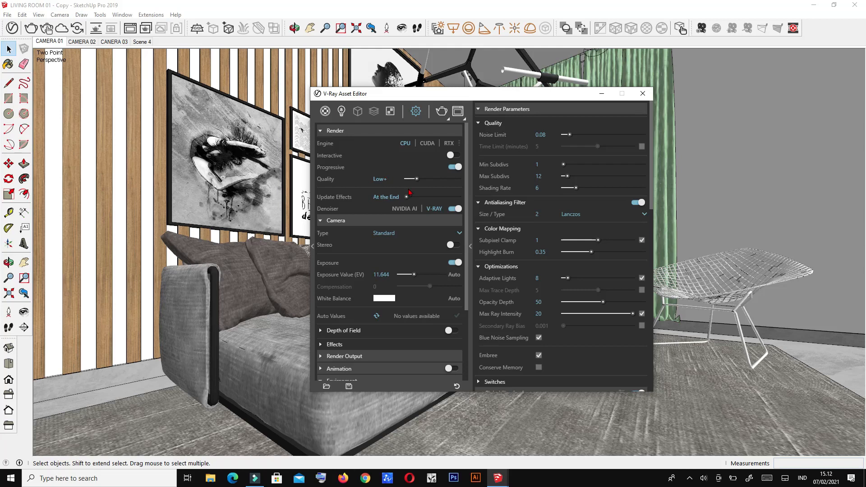
pyautogui.click(426, 179)
pyautogui.moveTo(434, 180); pyautogui.dragTo(439, 181)
pyautogui.moveTo(450, 182)
pyautogui.mouseDown()
pyautogui.moveTo(420, 184)
pyautogui.moveTo(447, 182)
pyautogui.mouseUp()
pyautogui.moveTo(344, 96); pyautogui.dragTo(396, 96)
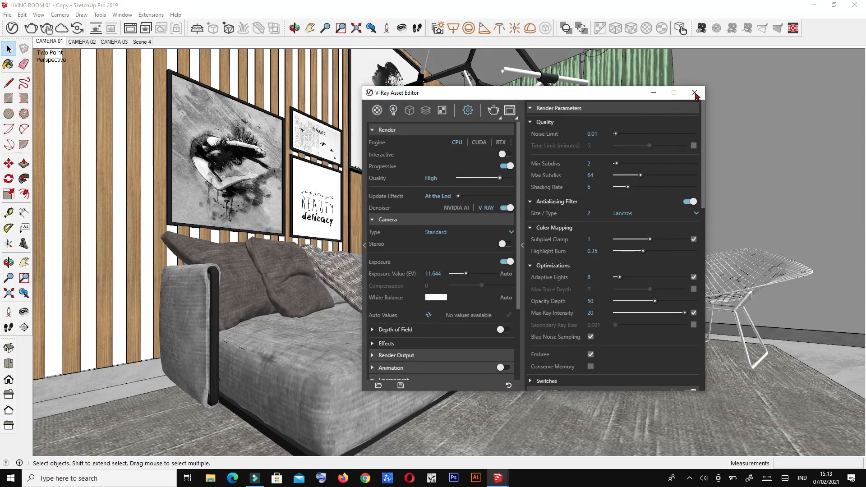
pyautogui.click(694, 90)
# Render the CAMERA 02 scene with V-Ray and close the frame buffer.
pyautogui.click(93, 43)
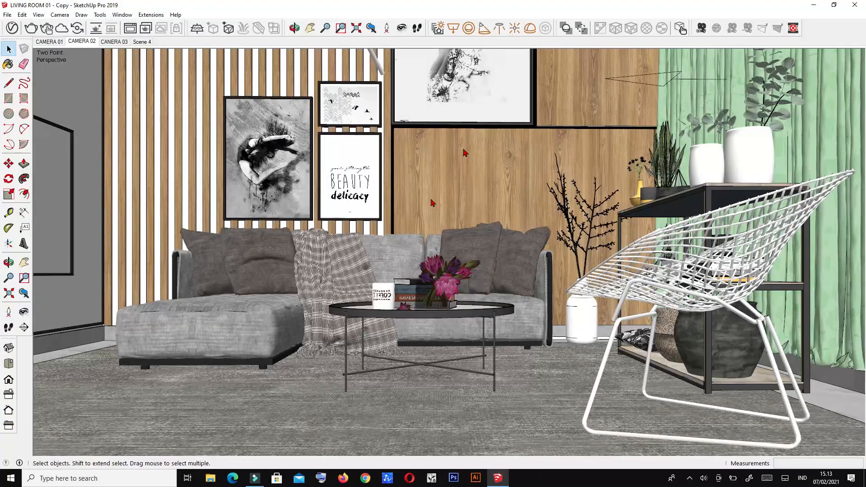
pyautogui.click(31, 29)
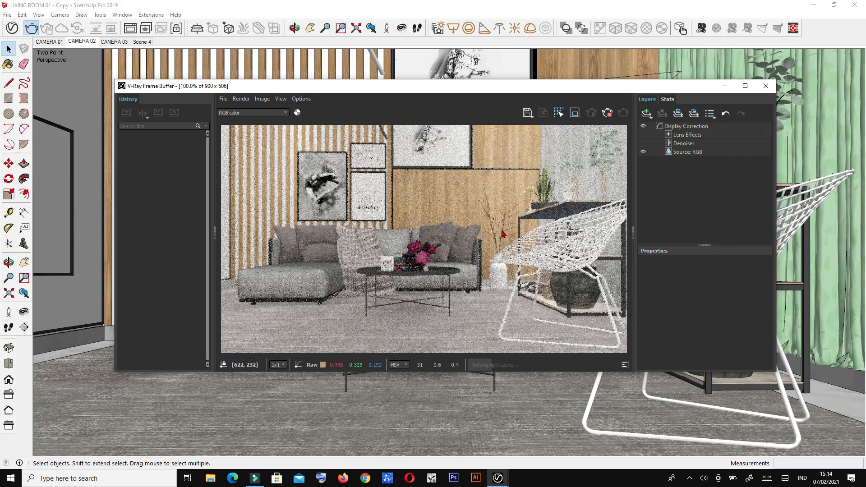
pyautogui.click(766, 86)
# Switch to Scene 4, check the V-Ray render output settings, and start rendering the scene.
pyautogui.click(108, 40)
pyautogui.click(141, 42)
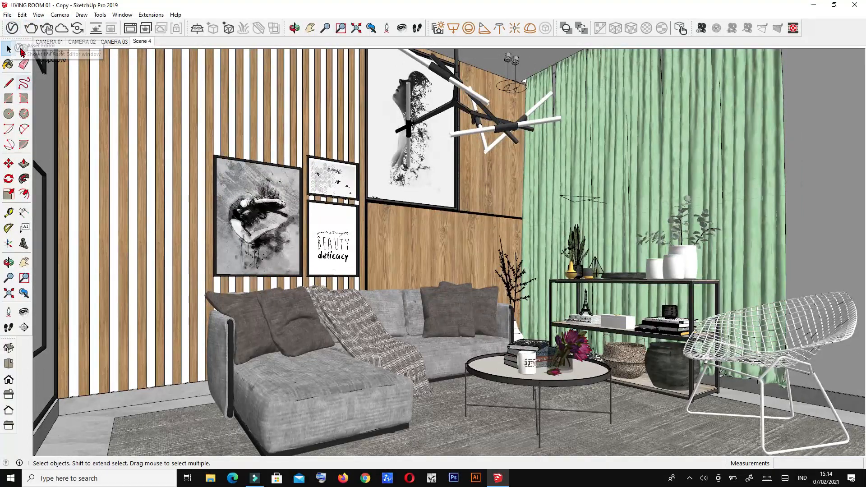
pyautogui.click(12, 28)
pyautogui.click(348, 220)
pyautogui.click(366, 237)
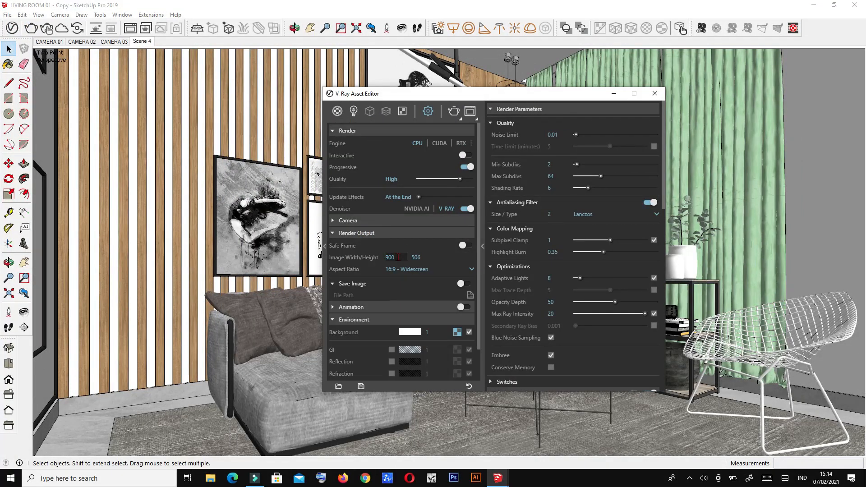
pyautogui.click(654, 94)
pyautogui.click(31, 28)
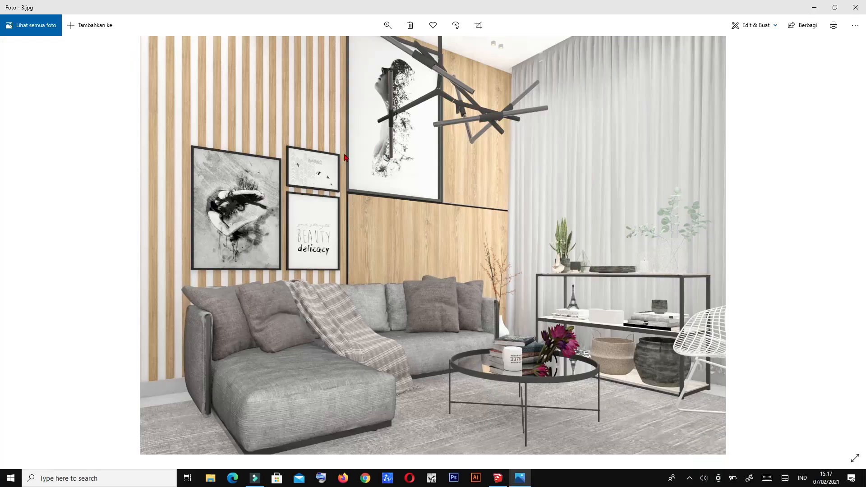
# Inspect the rendered image 3.jpg up close in Photos and open it for editing.
pyautogui.click(388, 26)
pyautogui.moveTo(346, 49)
pyautogui.mouseDown()
pyautogui.moveTo(399, 55)
pyautogui.moveTo(342, 60)
pyautogui.mouseUp()
pyautogui.click(756, 29)
pyautogui.click(697, 55)
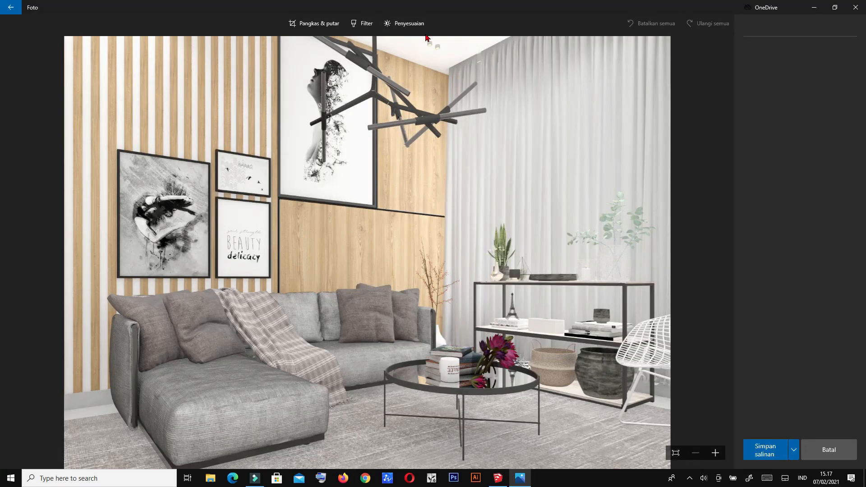
# Strongly lower the image's light, raise its colour, set clarity to maximum, add a vignette, and save the result as a copy.
pyautogui.click(422, 25)
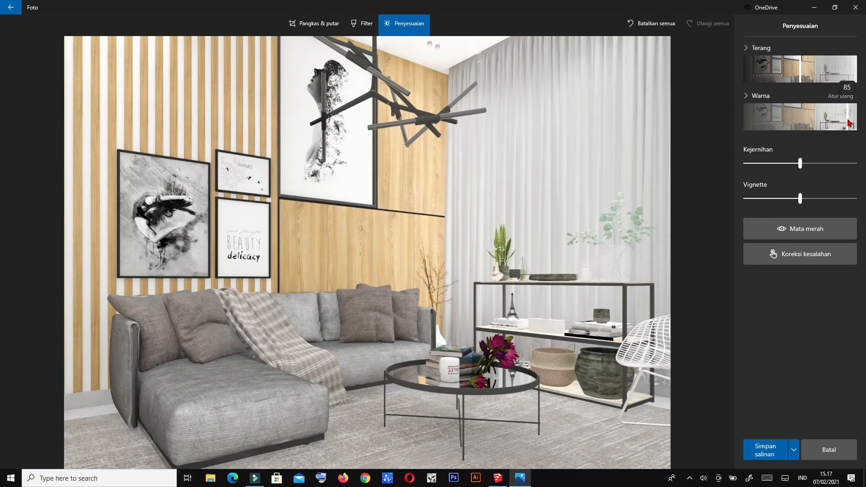
pyautogui.moveTo(801, 70); pyautogui.dragTo(751, 80)
pyautogui.moveTo(801, 164); pyautogui.dragTo(840, 199)
pyautogui.click(764, 452)
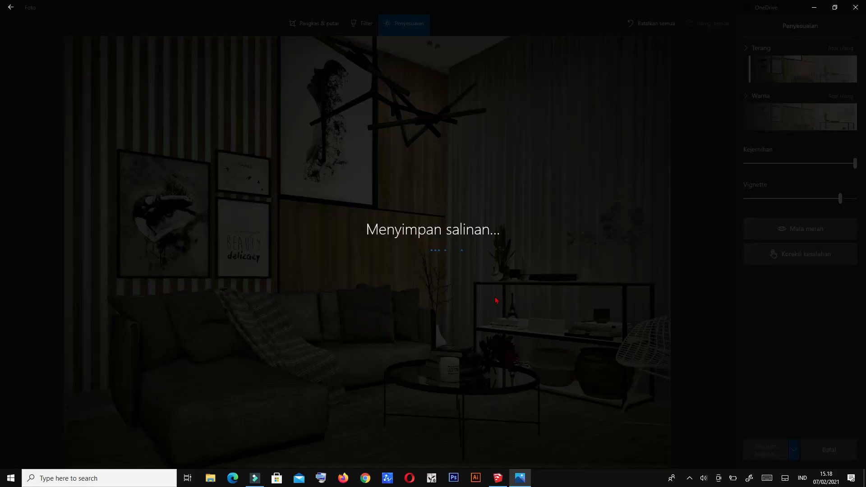
pyautogui.click(356, 228)
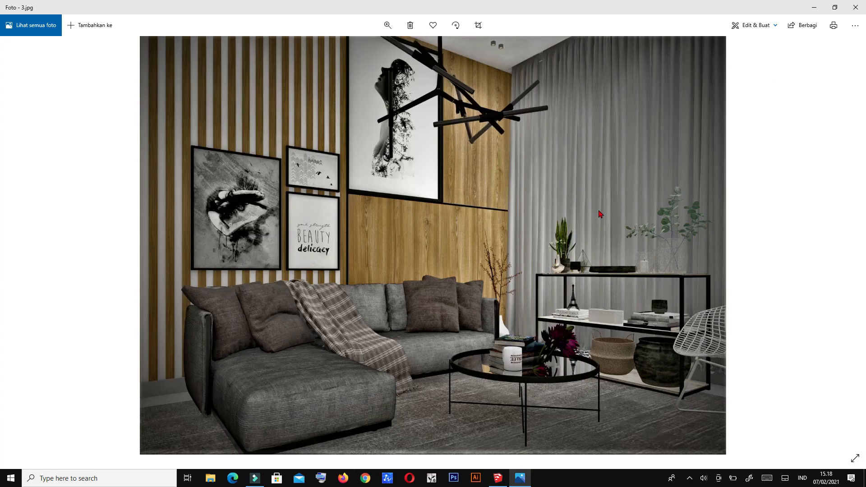
# Close the Photos viewer, switch to SketchUp, and exit it to return to the desktop.
pyautogui.click(855, 7)
pyautogui.click(815, 5)
pyautogui.click(498, 478)
pyautogui.click(856, 5)
pyautogui.click(451, 265)
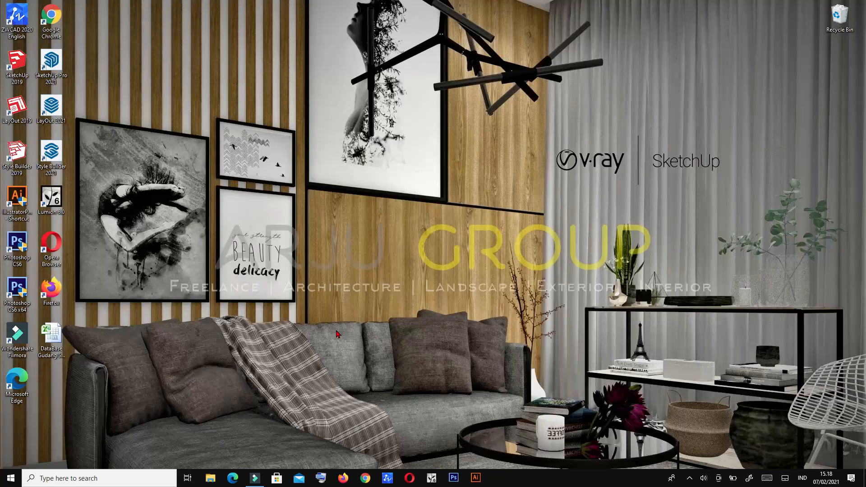